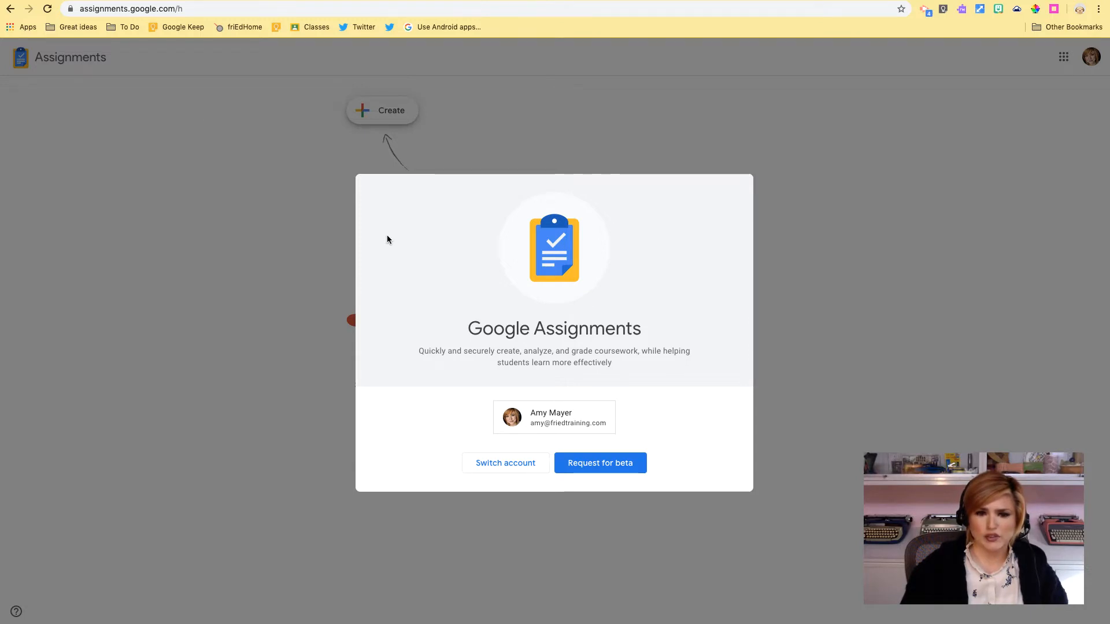
Step: Open the Assignments beta participation application form and scroll through its required fields
{"action": "left_click", "coordinate": [617, 468]}
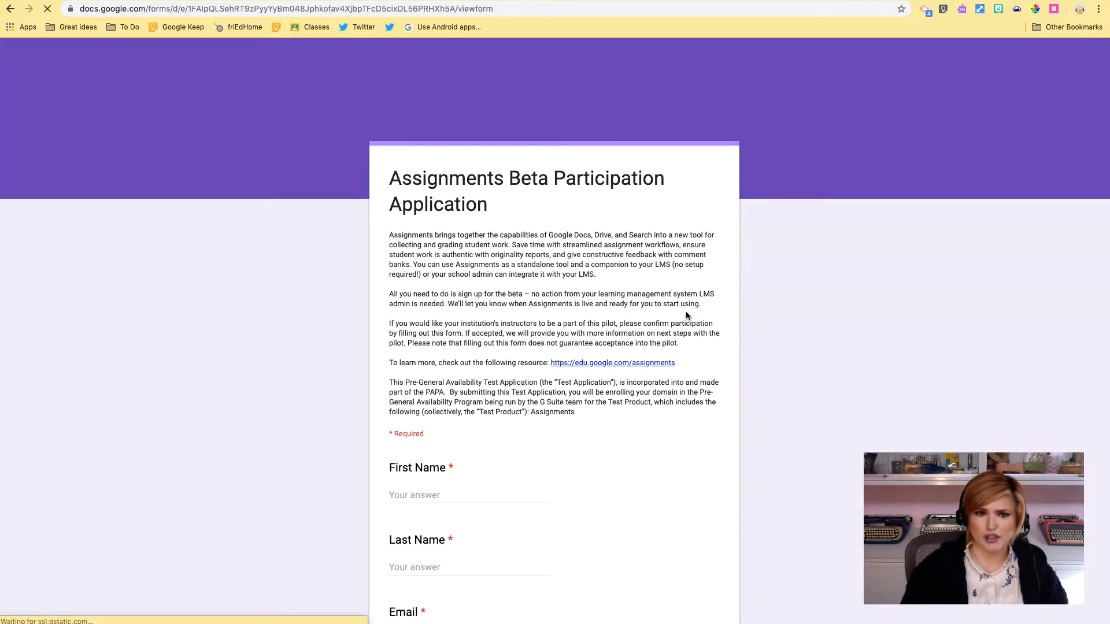
{"action": "scroll", "coordinate": [621, 277], "scroll_direction": "down", "scroll_amount": 4}
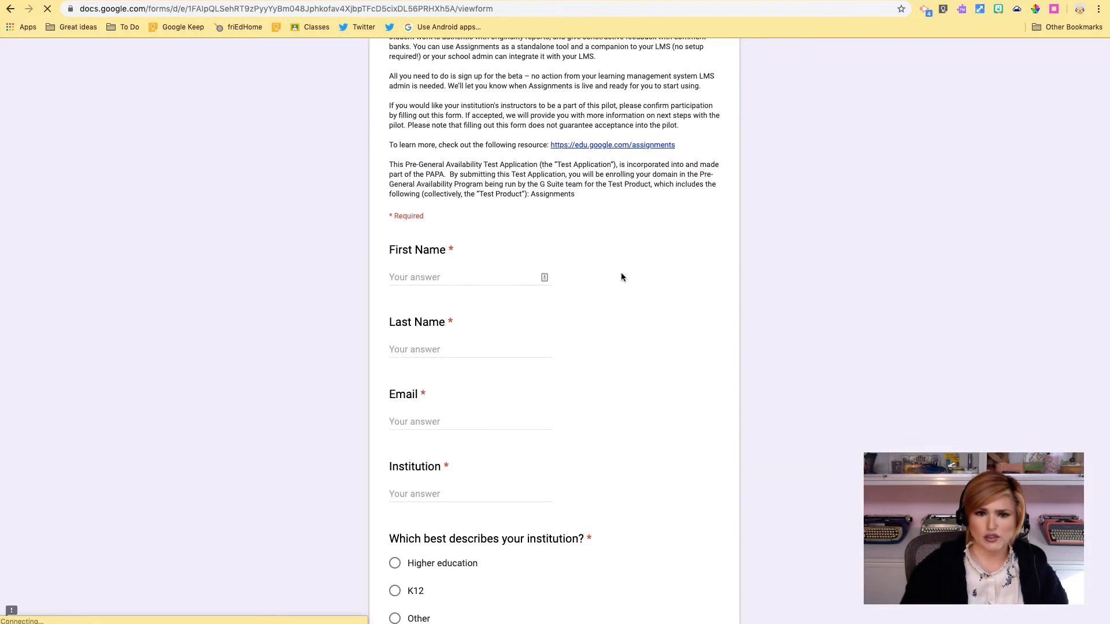
{"action": "scroll", "coordinate": [534, 190], "scroll_direction": "down", "scroll_amount": 10}
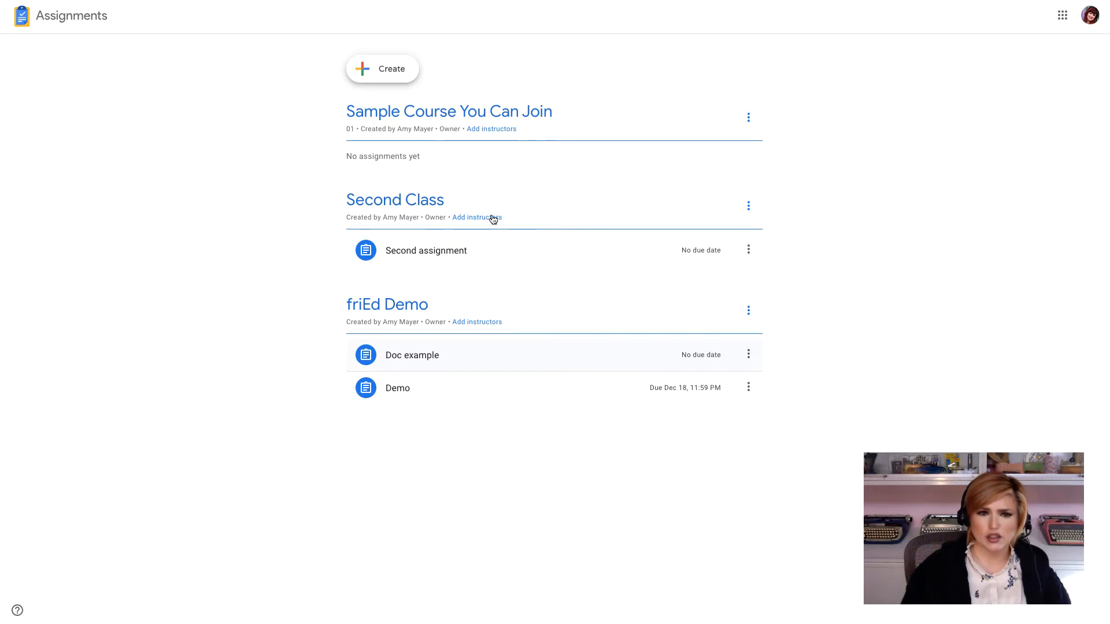
Step: Start a new assignment and create a new course for it named "Sample Course-YouTube"
{"action": "left_click", "coordinate": [386, 70]}
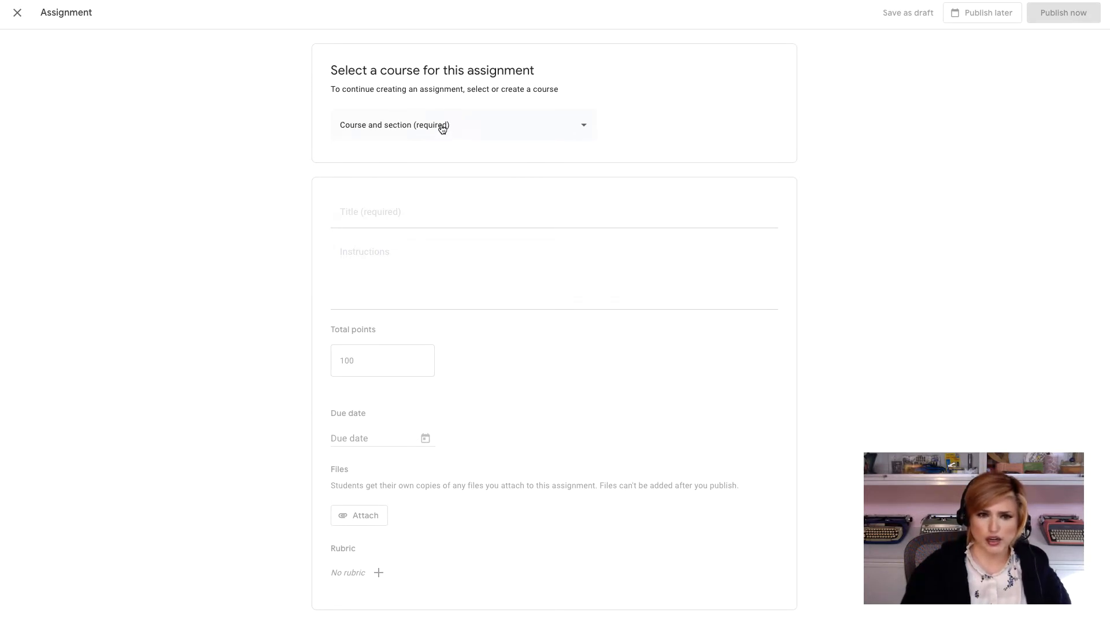
{"action": "left_click", "coordinate": [442, 127]}
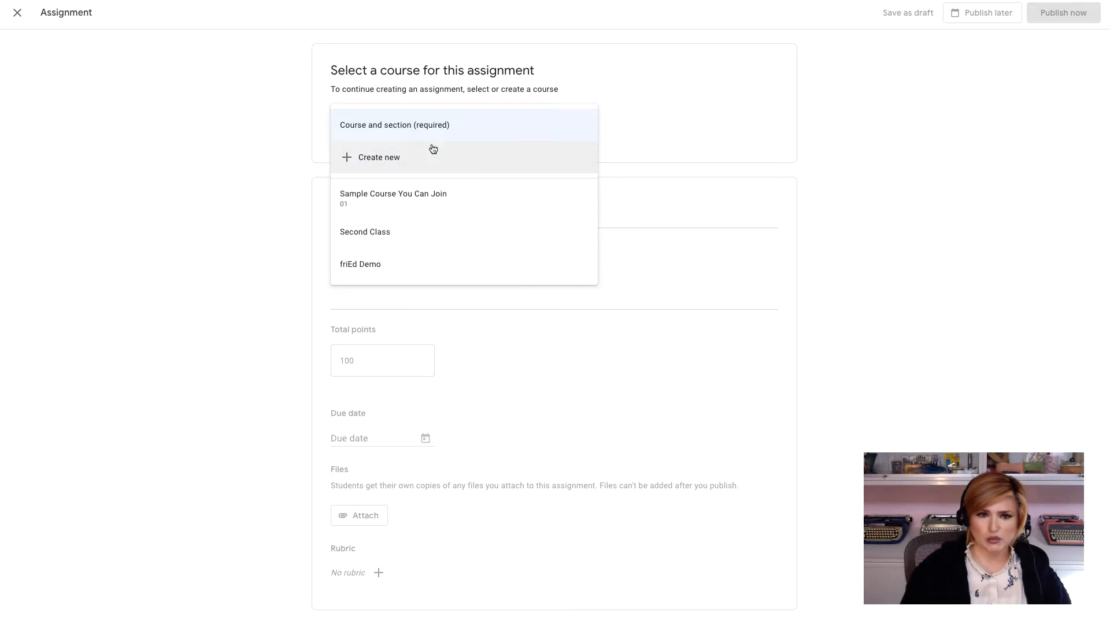
{"action": "left_click", "coordinate": [389, 165]}
{"action": "left_click", "coordinate": [485, 287]}
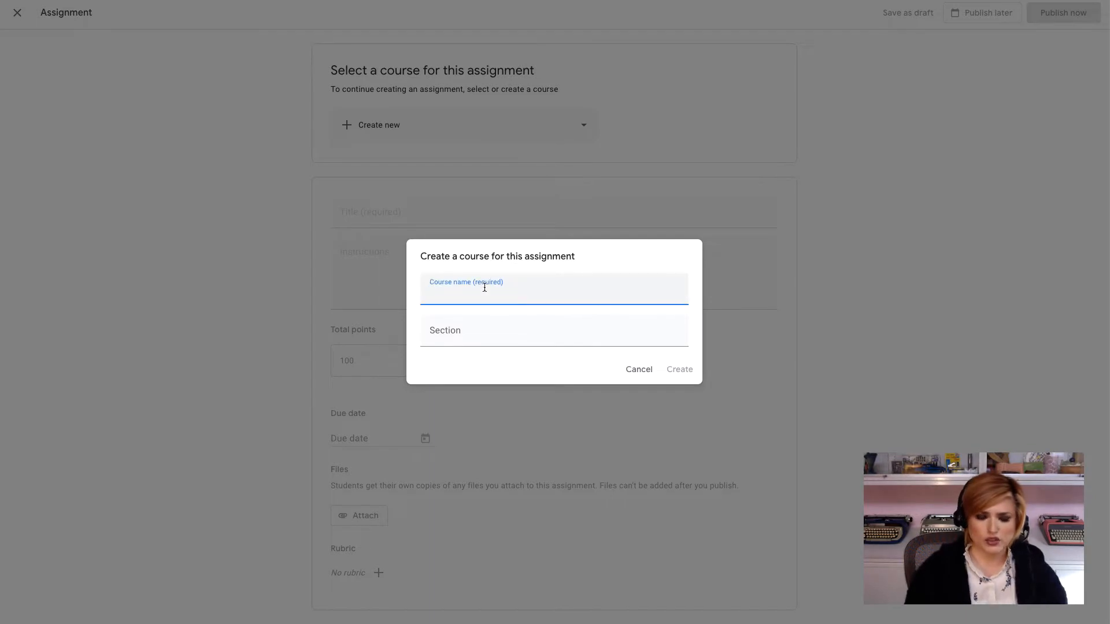
{"action": "type", "text": "Sam"}
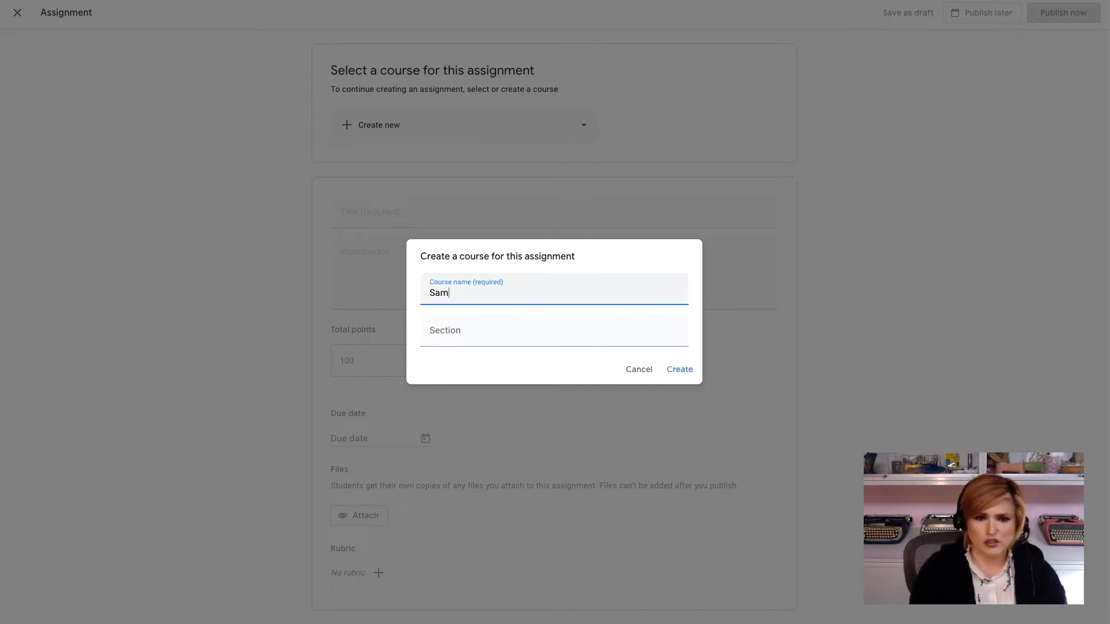
{"action": "type", "text": "ple Course"}
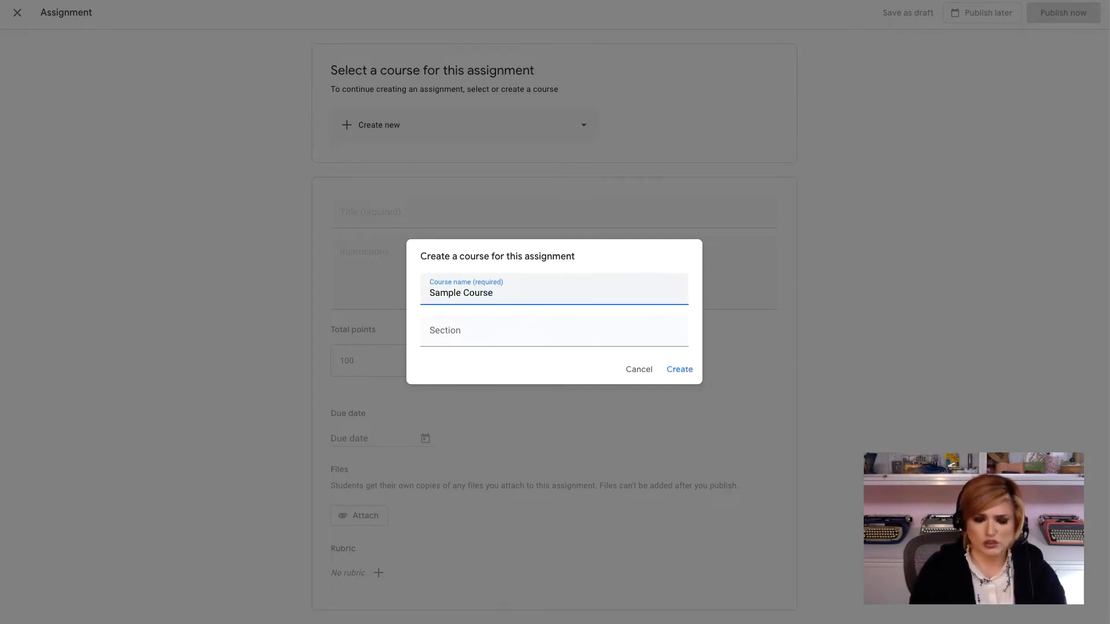
{"action": "type", "text": "-YouTube"}
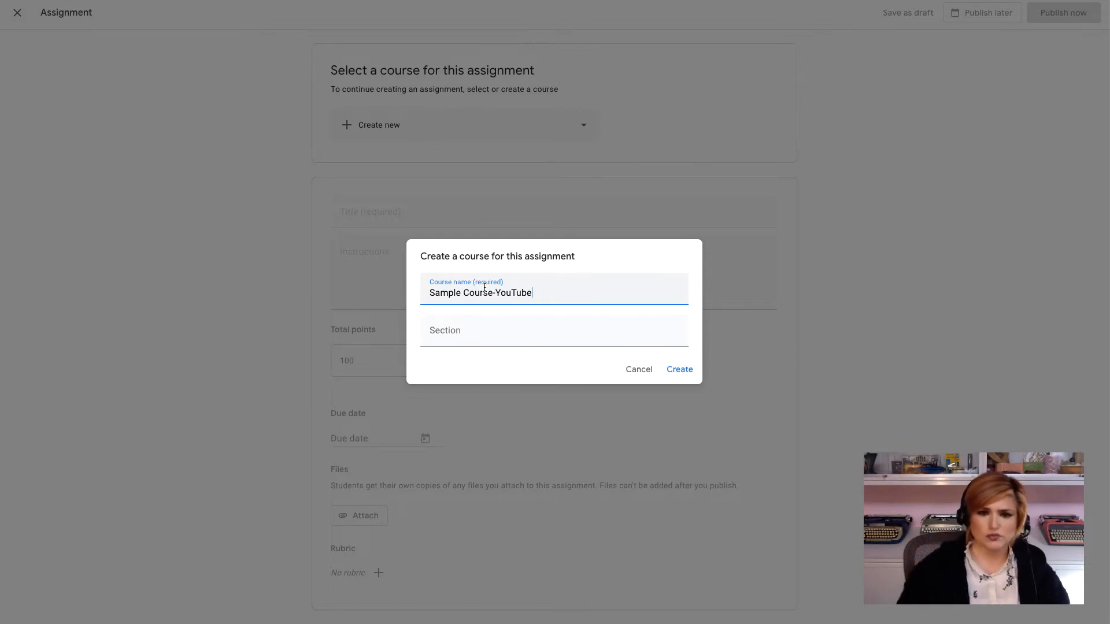
{"action": "left_click", "coordinate": [677, 368]}
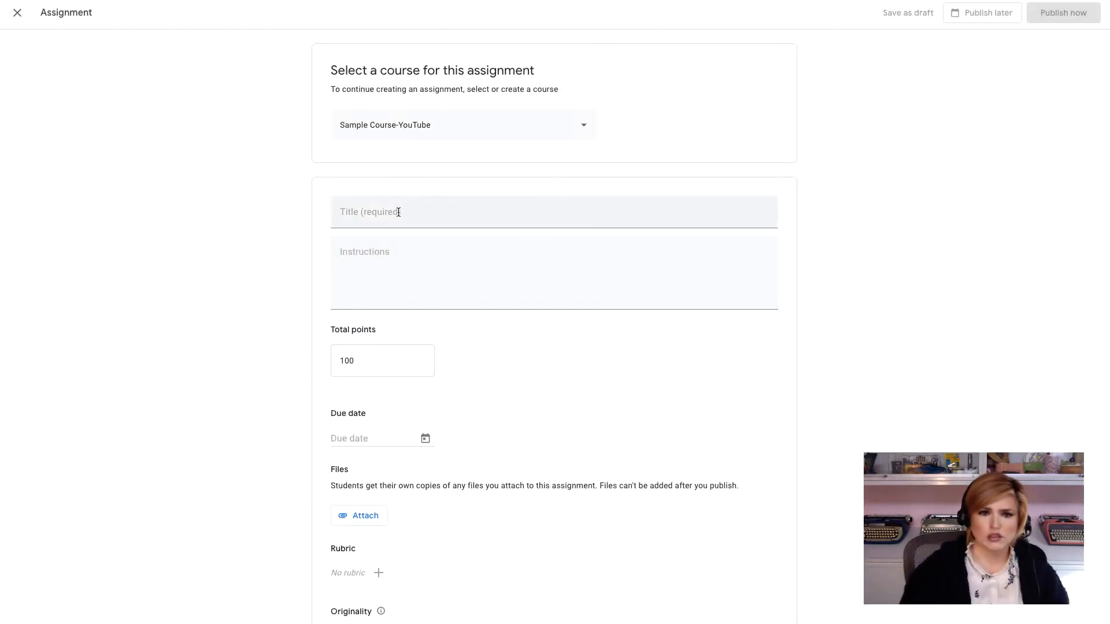
Step: Enter the title "This is your first assignment in Google Assignments" and instructions to open the document and follow its directions
{"action": "left_click", "coordinate": [399, 212]}
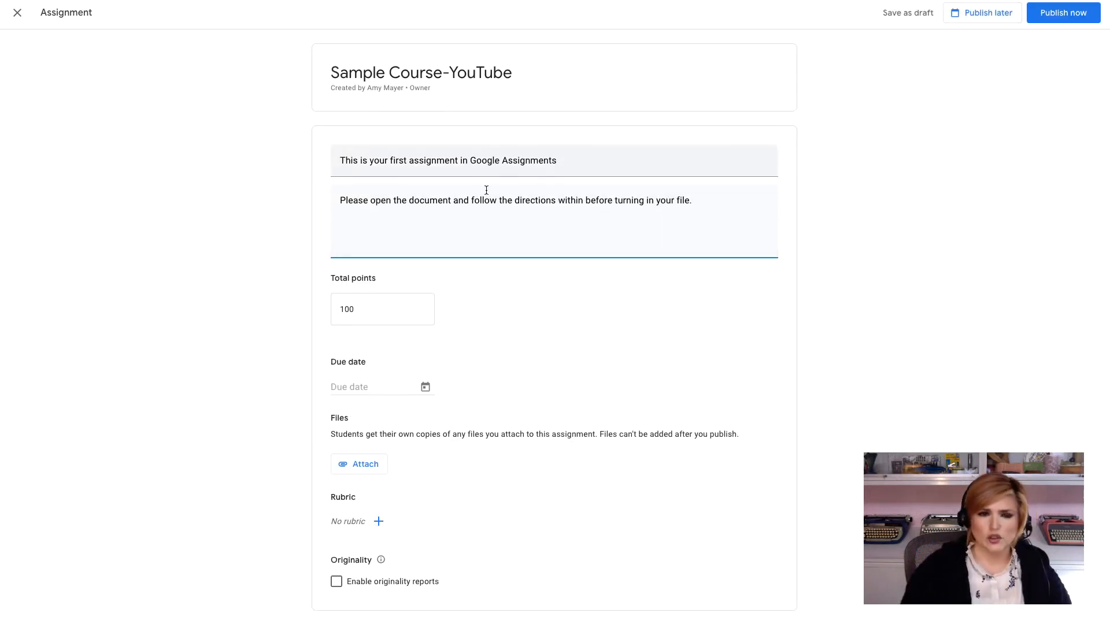
{"action": "left_click_drag", "start_coordinate": [339, 160], "coordinate": [376, 214]}
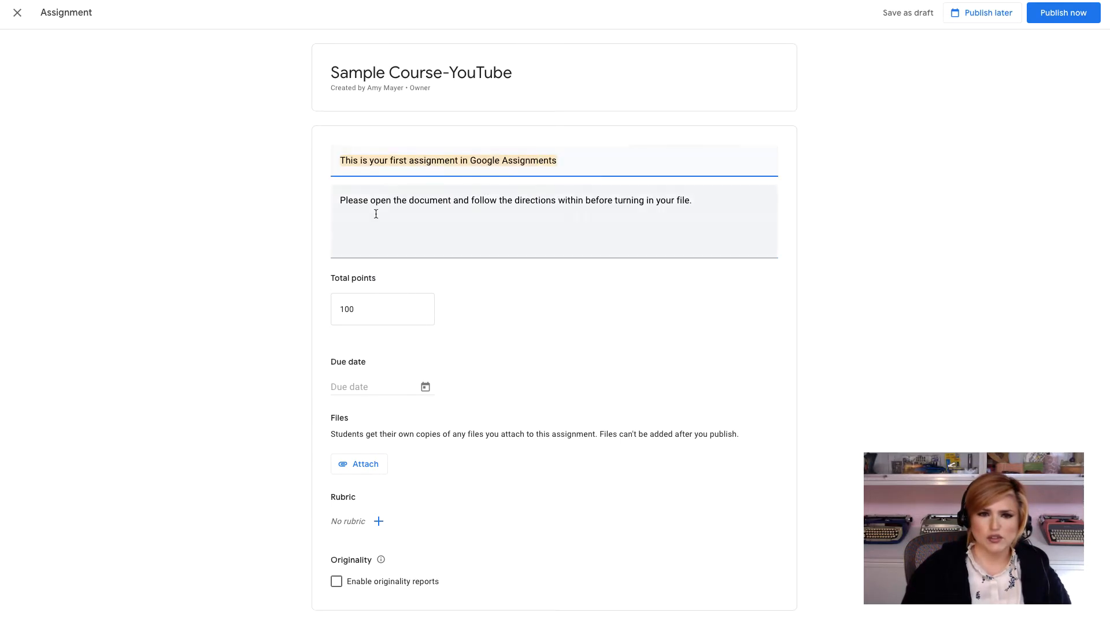
{"action": "left_click", "coordinate": [368, 199]}
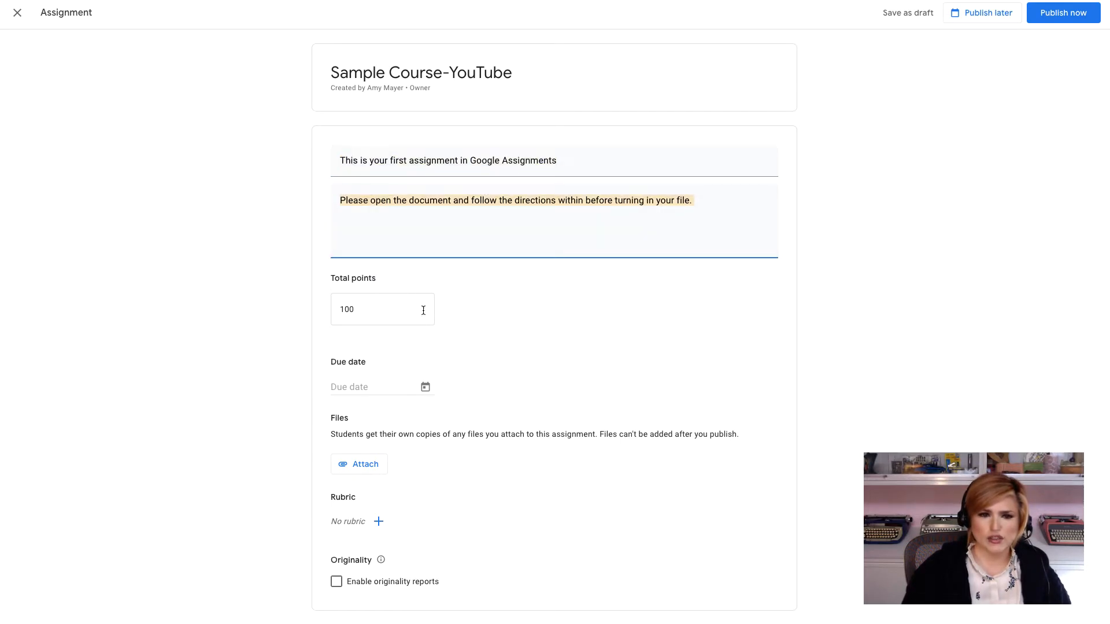
{"action": "left_click", "coordinate": [378, 312]}
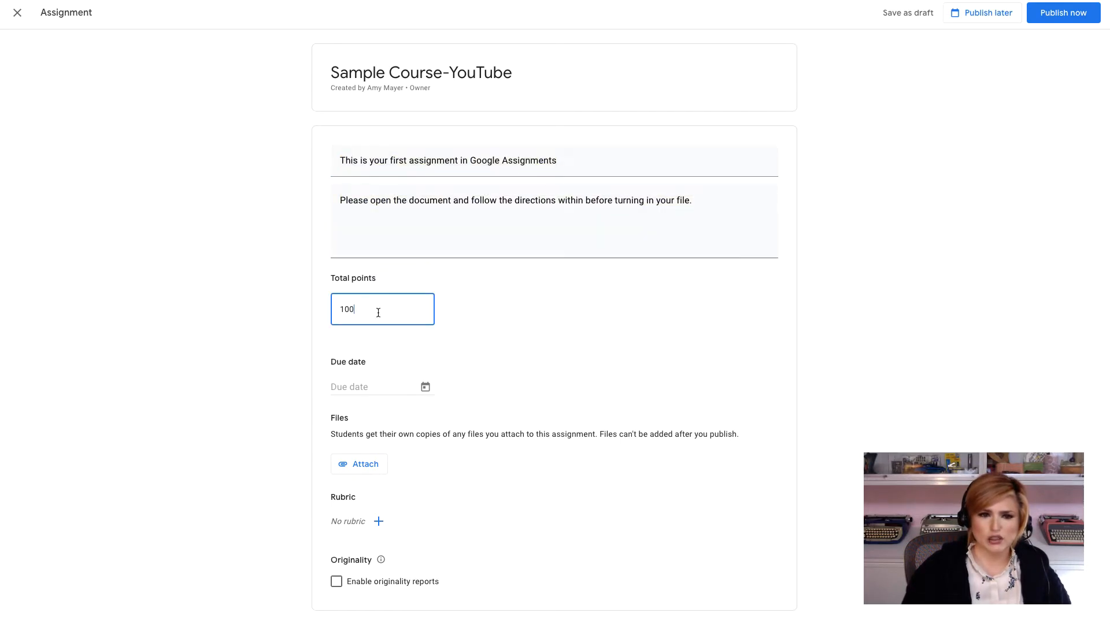
{"action": "left_click", "coordinate": [368, 387]}
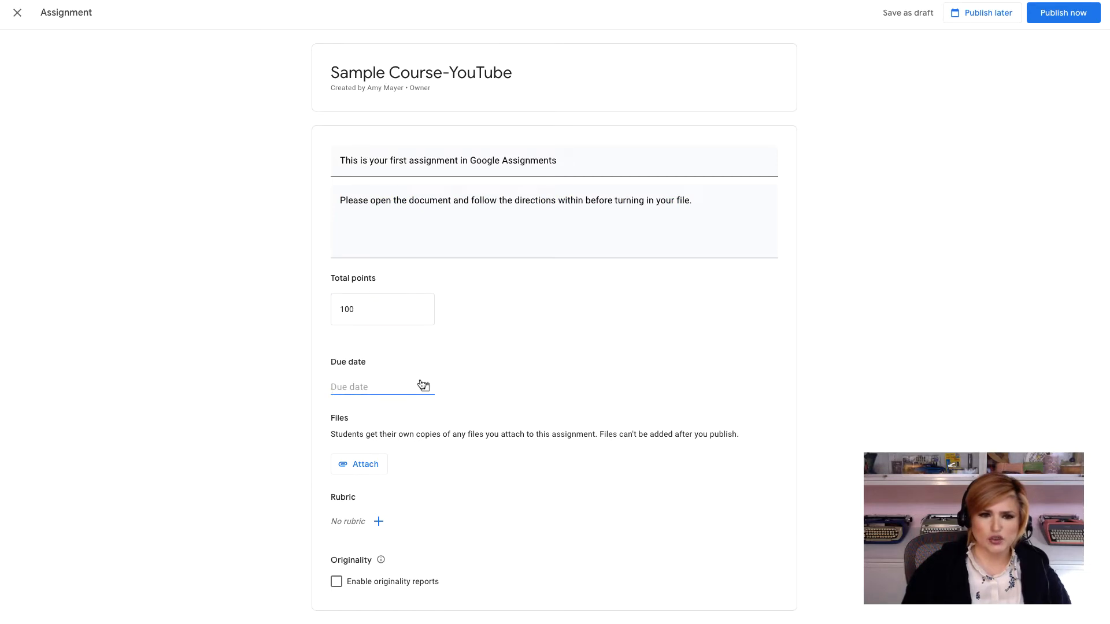
Step: Attach the My First Assignment in Google Classroom document from Drive to the assignment
{"action": "left_click", "coordinate": [387, 464]}
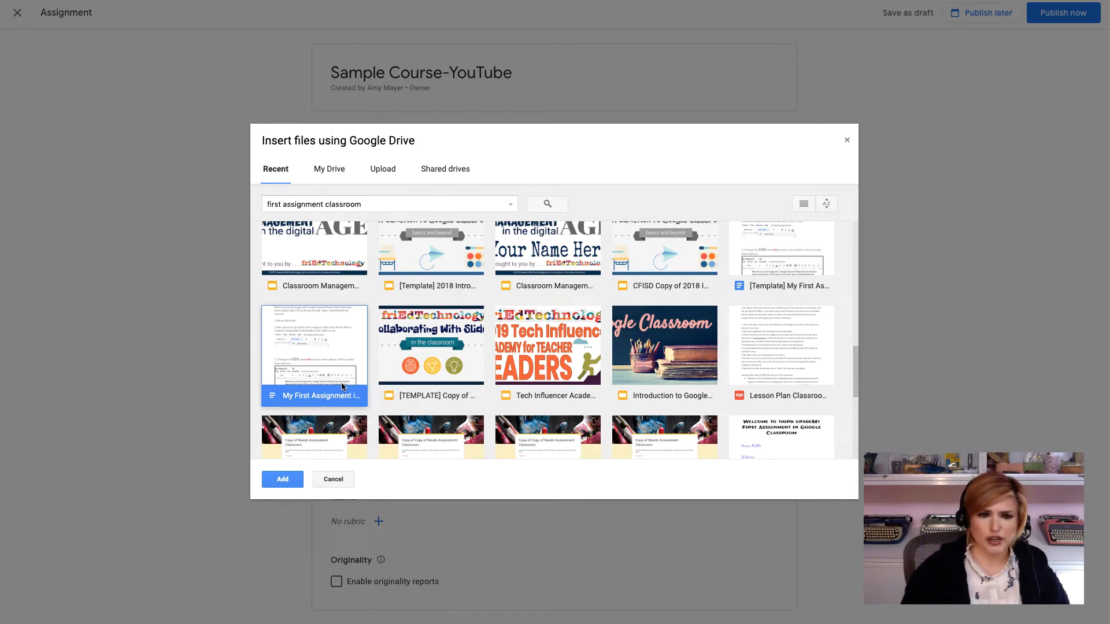
{"action": "left_click", "coordinate": [292, 479]}
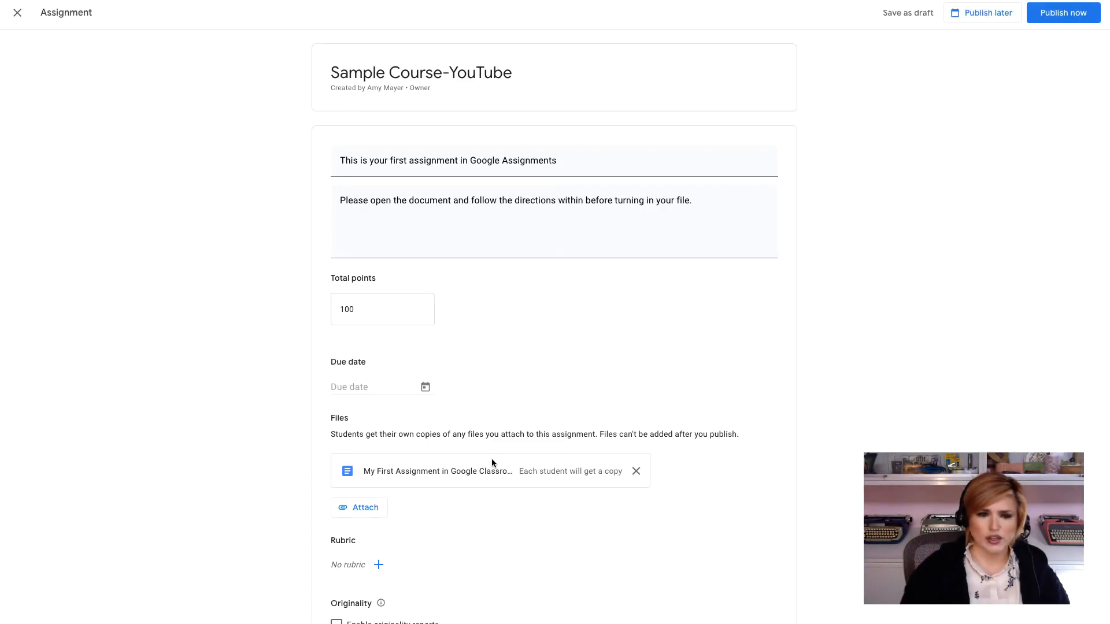
Step: Attach the wink bitmoji.png image from recent Drive files as a second file
{"action": "scroll", "coordinate": [650, 439], "scroll_direction": "down", "scroll_amount": 1}
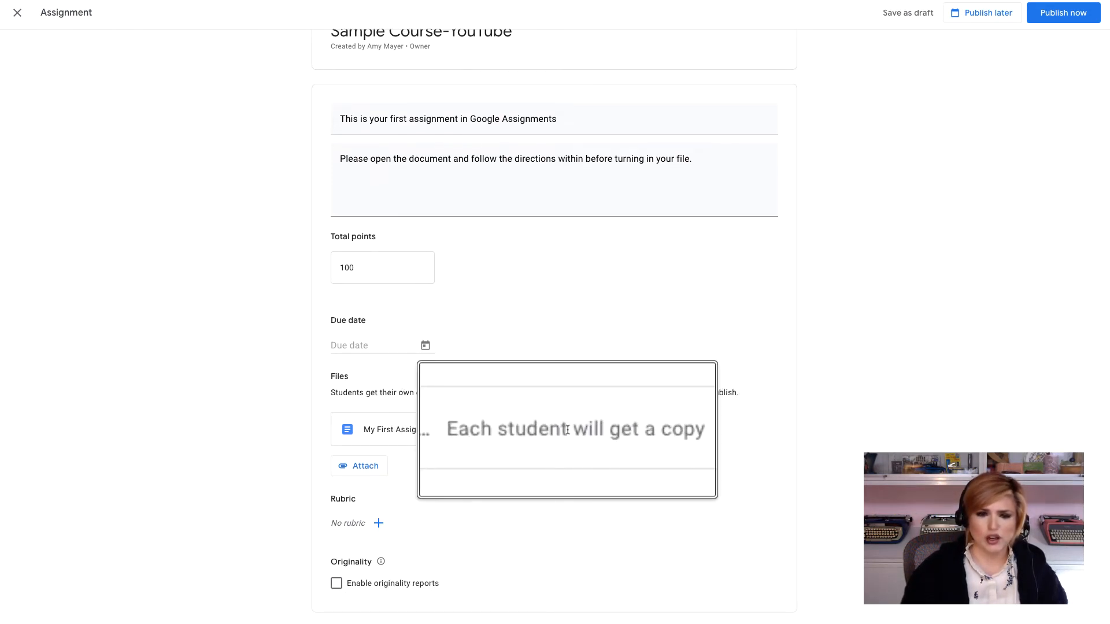
{"action": "left_click", "coordinate": [353, 467]}
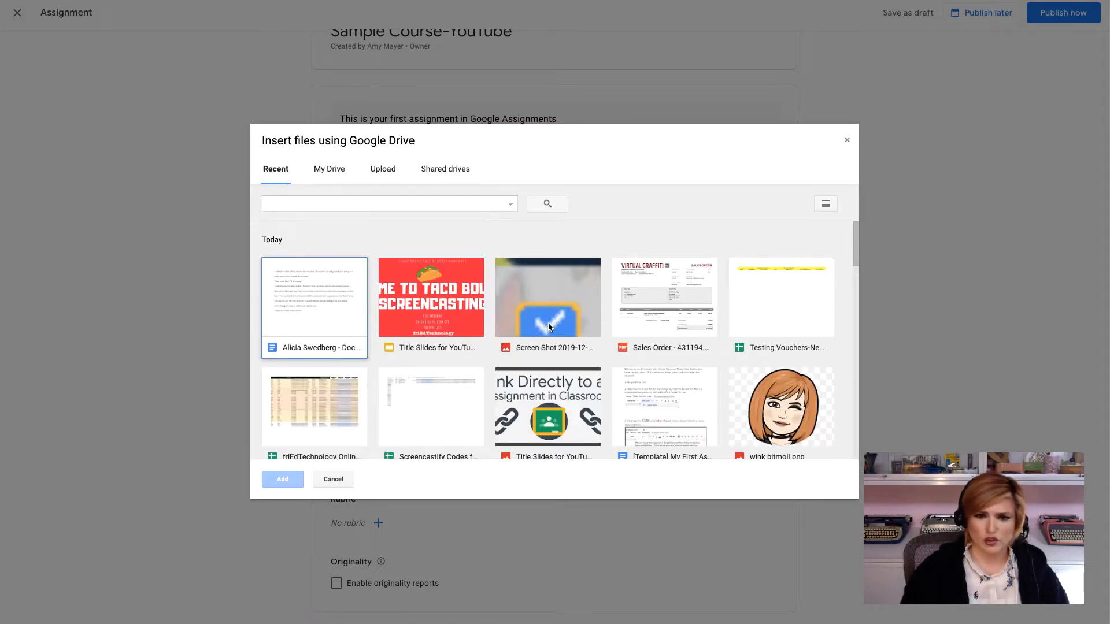
{"action": "left_click", "coordinate": [549, 327]}
{"action": "left_click", "coordinate": [784, 406]}
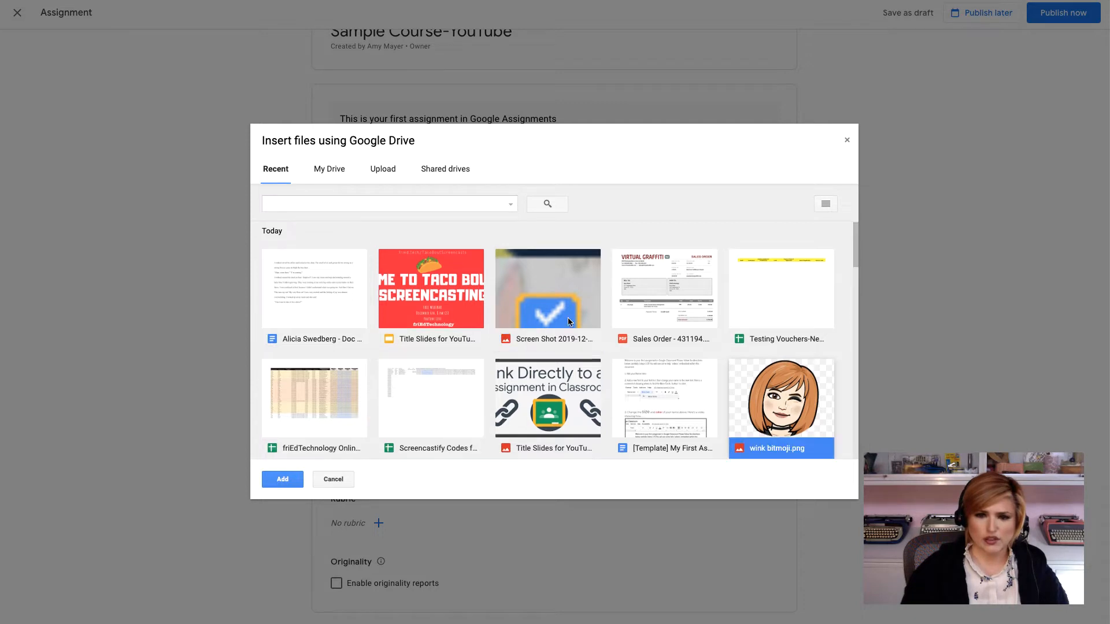
{"action": "left_click", "coordinate": [294, 481]}
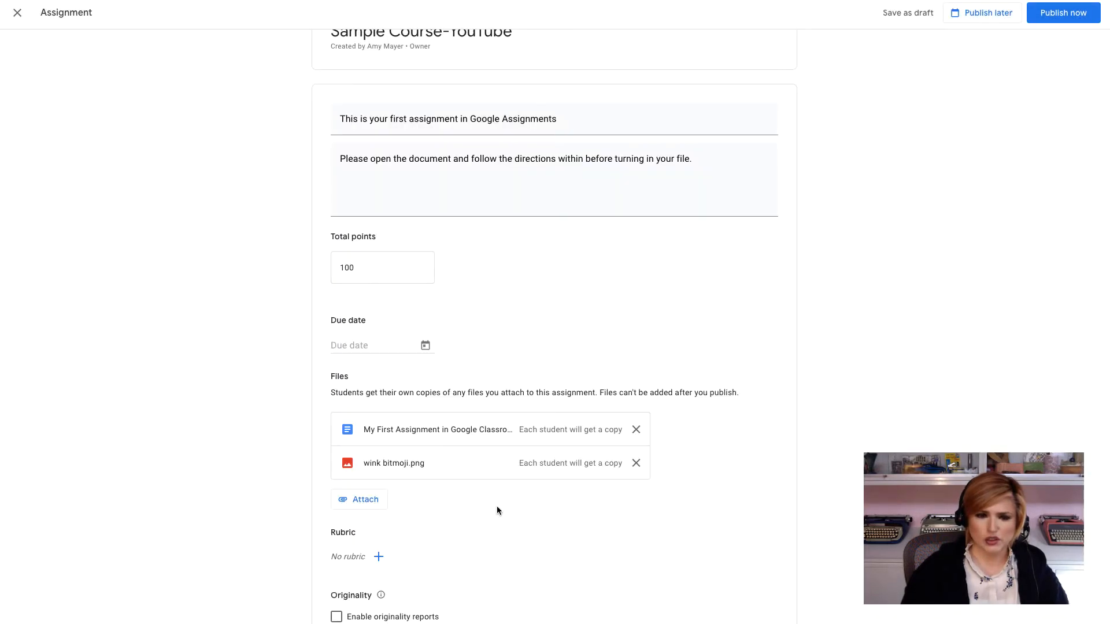
Step: Enable originality reports for the assignment
{"action": "scroll", "coordinate": [498, 485], "scroll_direction": "down", "scroll_amount": 1}
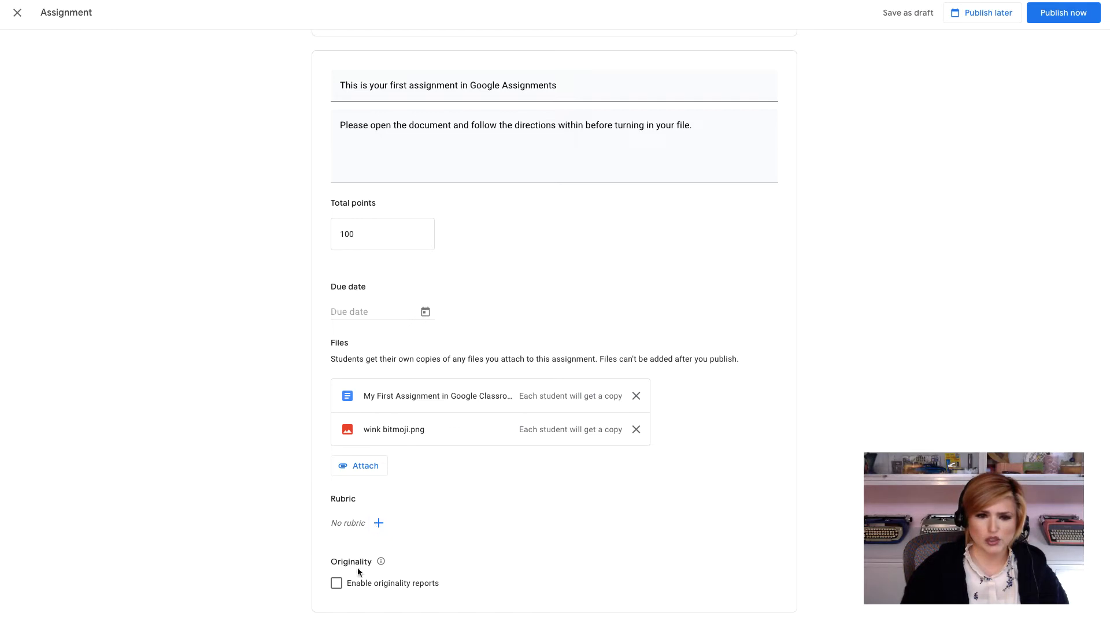
{"action": "left_click", "coordinate": [336, 583]}
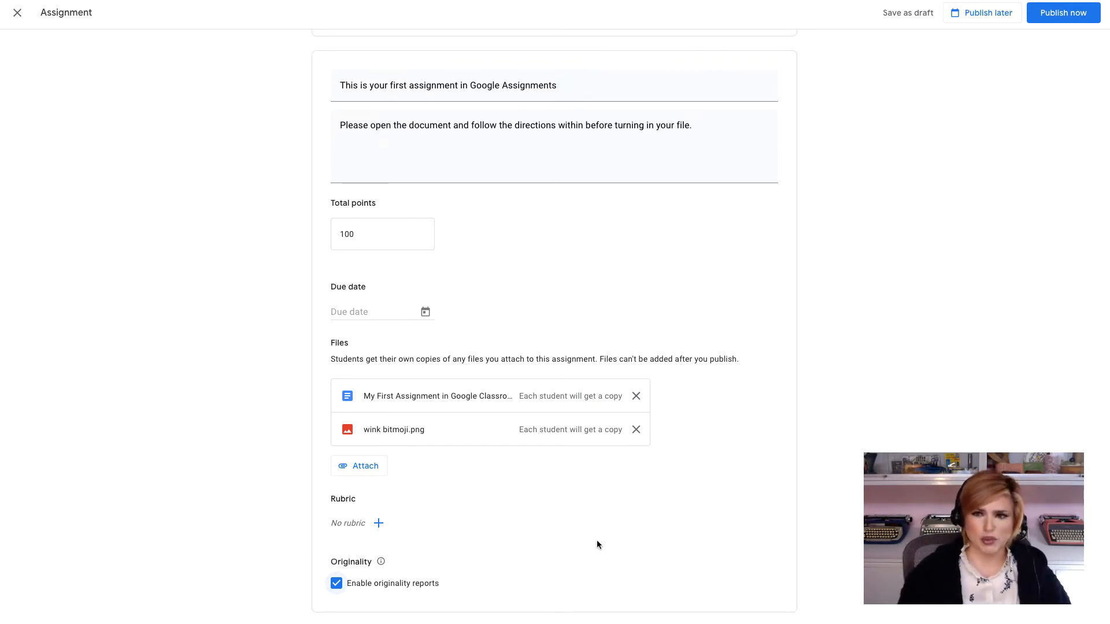
Step: Publish the assignment now and copy its student share link
{"action": "scroll", "coordinate": [924, 338], "scroll_direction": "up", "scroll_amount": 2}
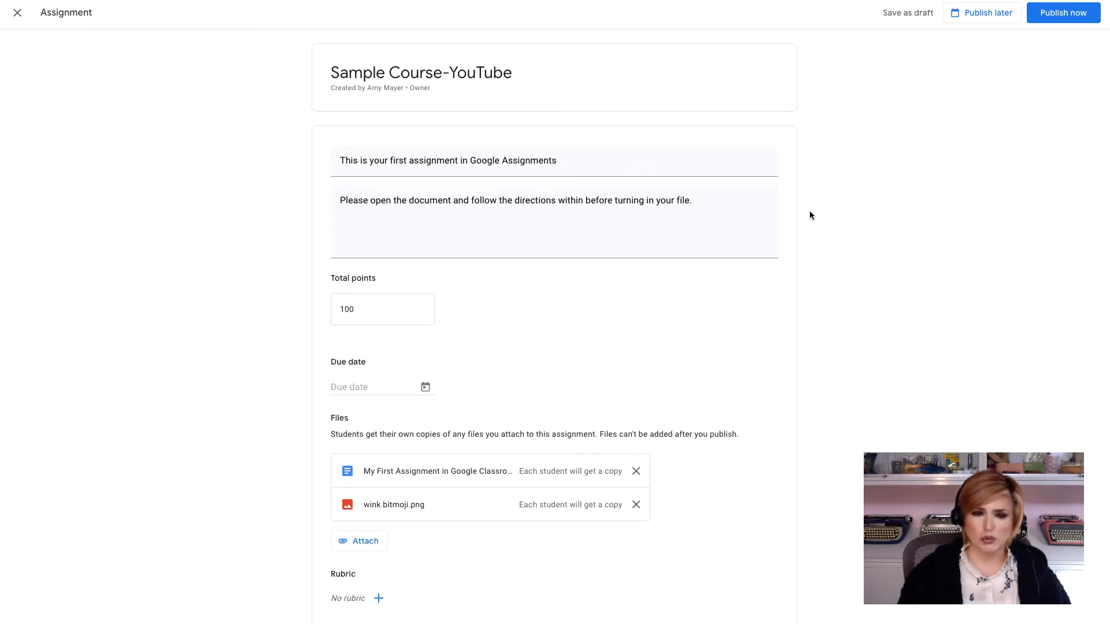
{"action": "left_click", "coordinate": [1045, 14]}
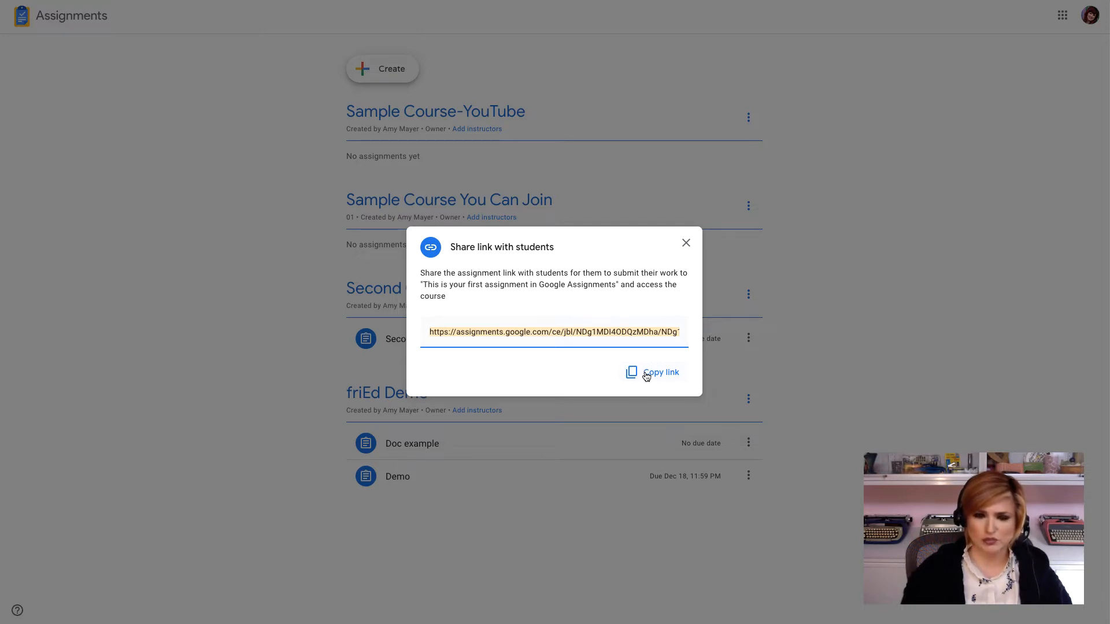
{"action": "left_click", "coordinate": [650, 375]}
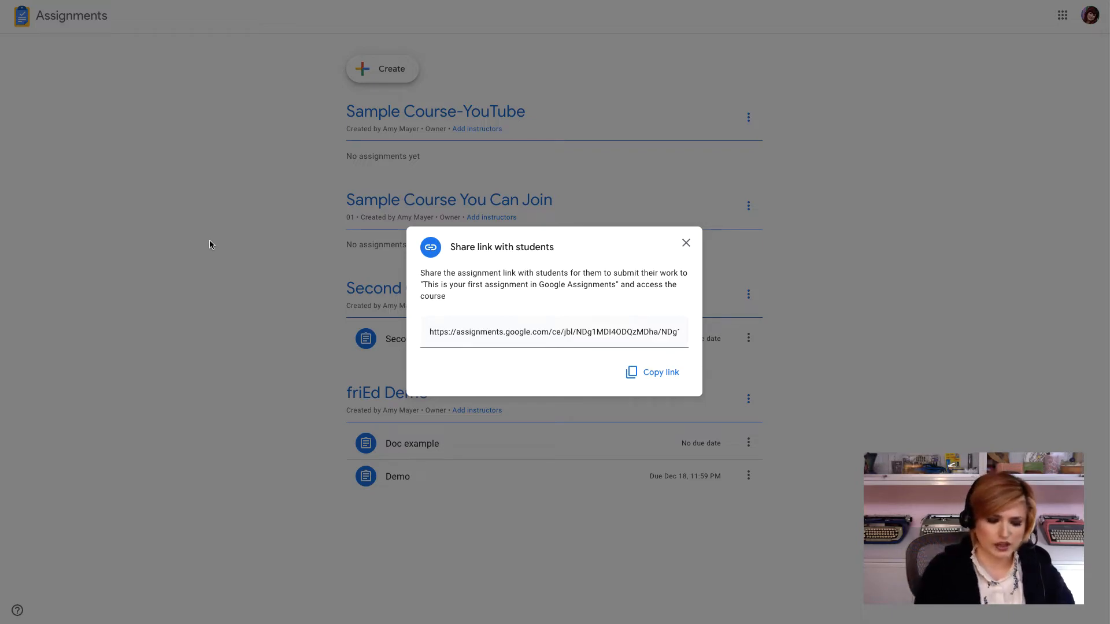
Step: Open the share link in a new tab under the student account and join the course
{"action": "key", "text": "ctrl+t"}
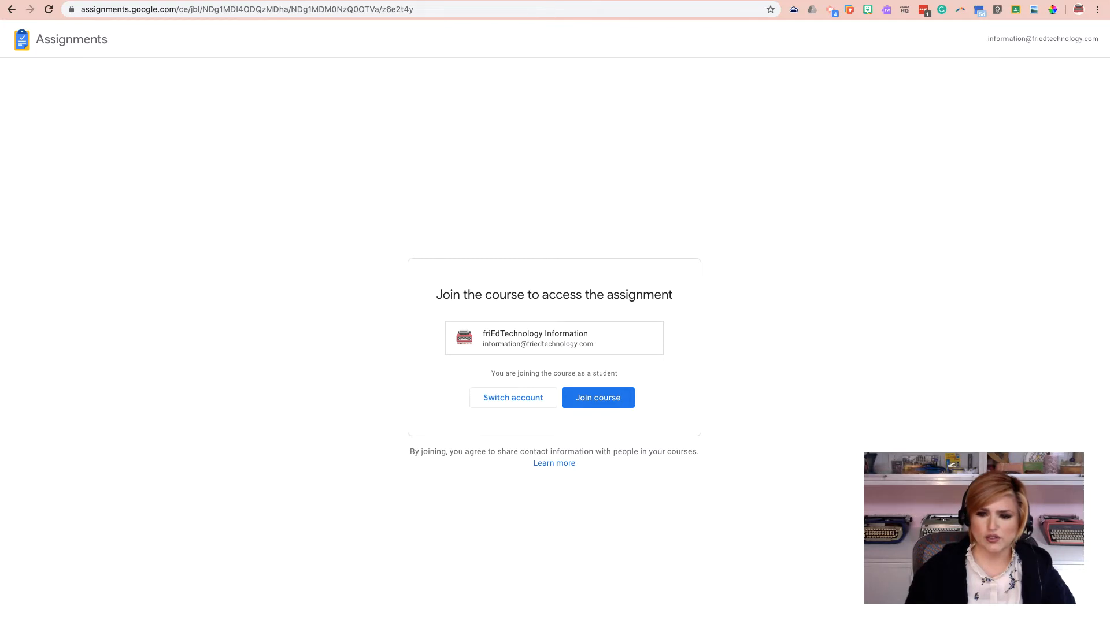
{"action": "left_click_drag", "start_coordinate": [1106, 623], "coordinate": [1105, 623]}
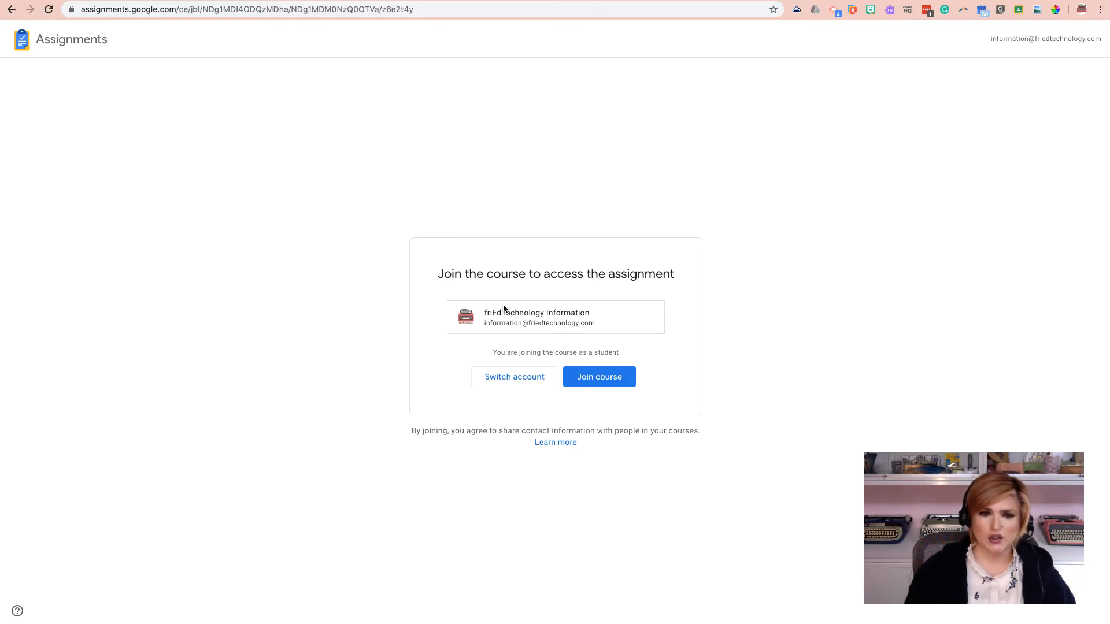
{"action": "left_click", "coordinate": [600, 381]}
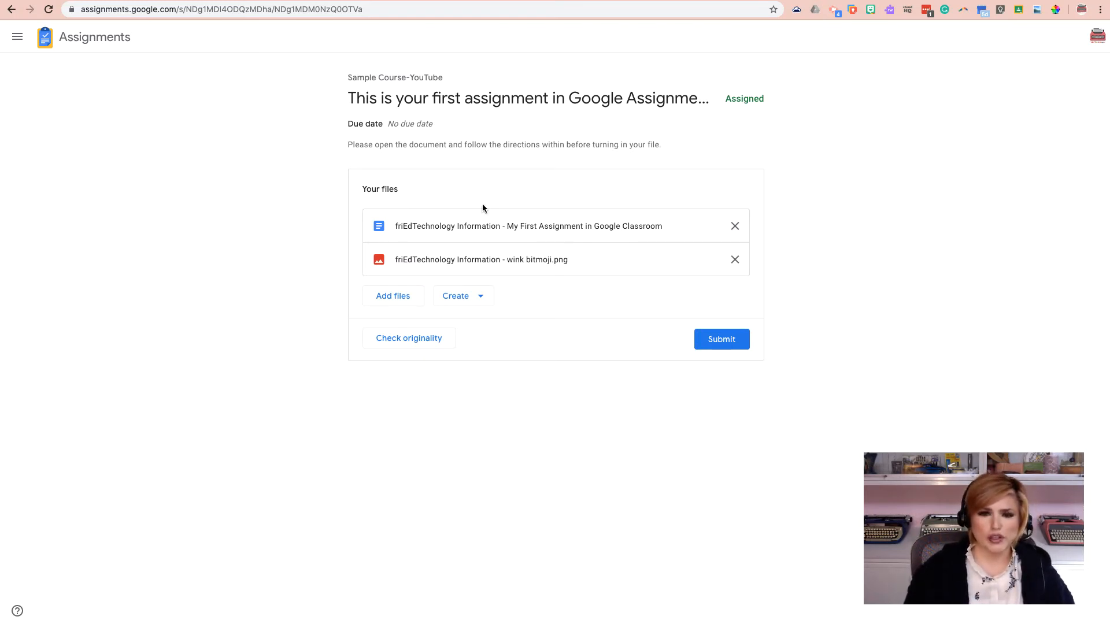
{"action": "left_click", "coordinate": [20, 38]}
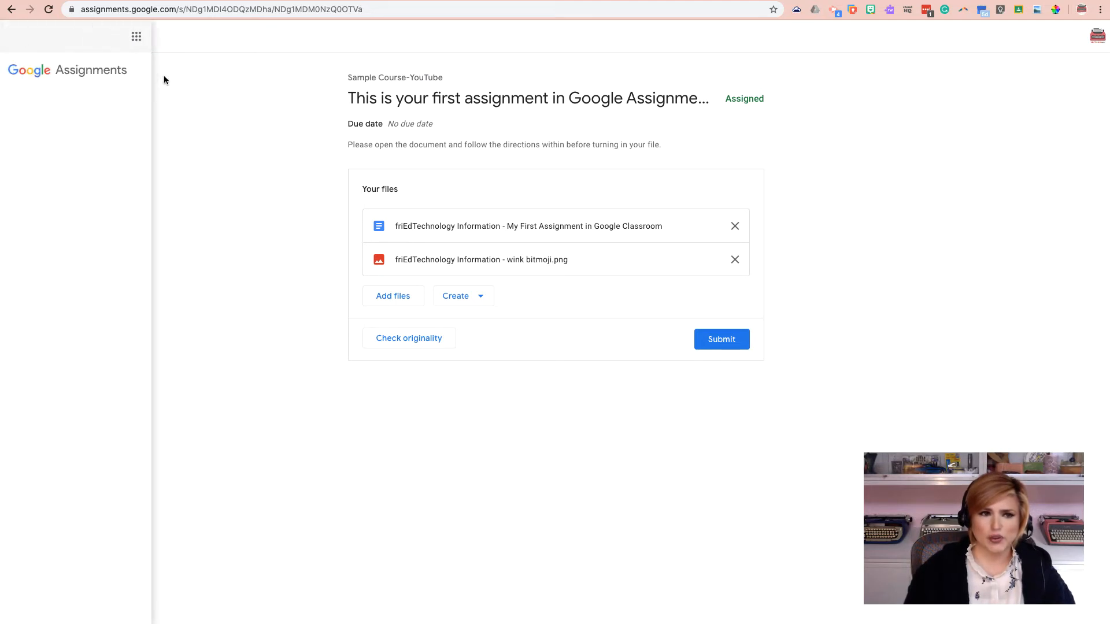
{"action": "left_click", "coordinate": [136, 37]}
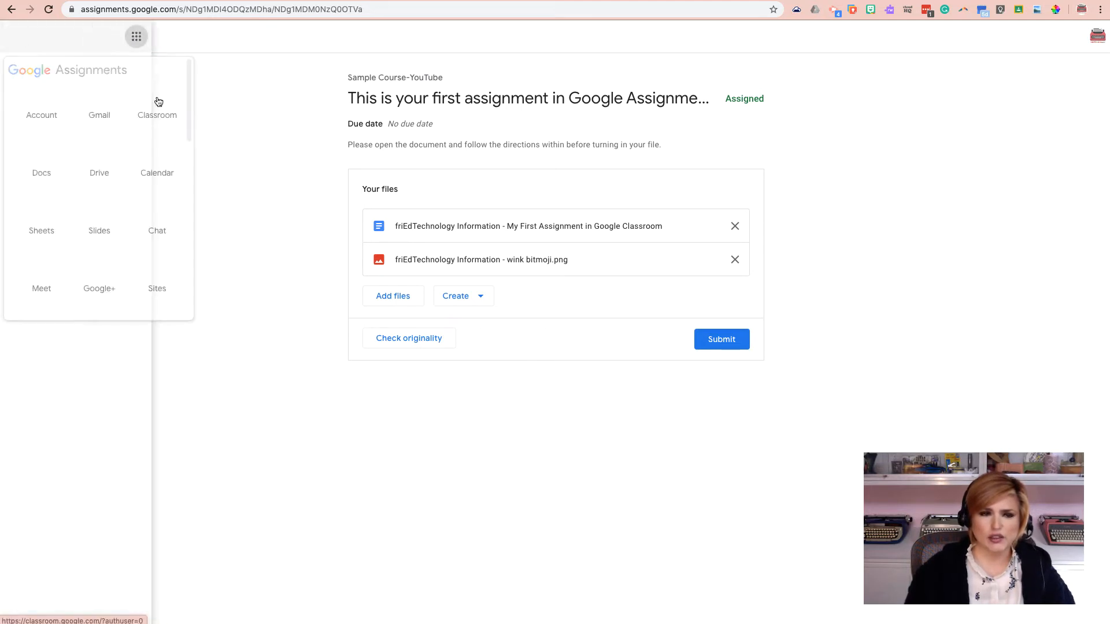
{"action": "left_click", "coordinate": [227, 111]}
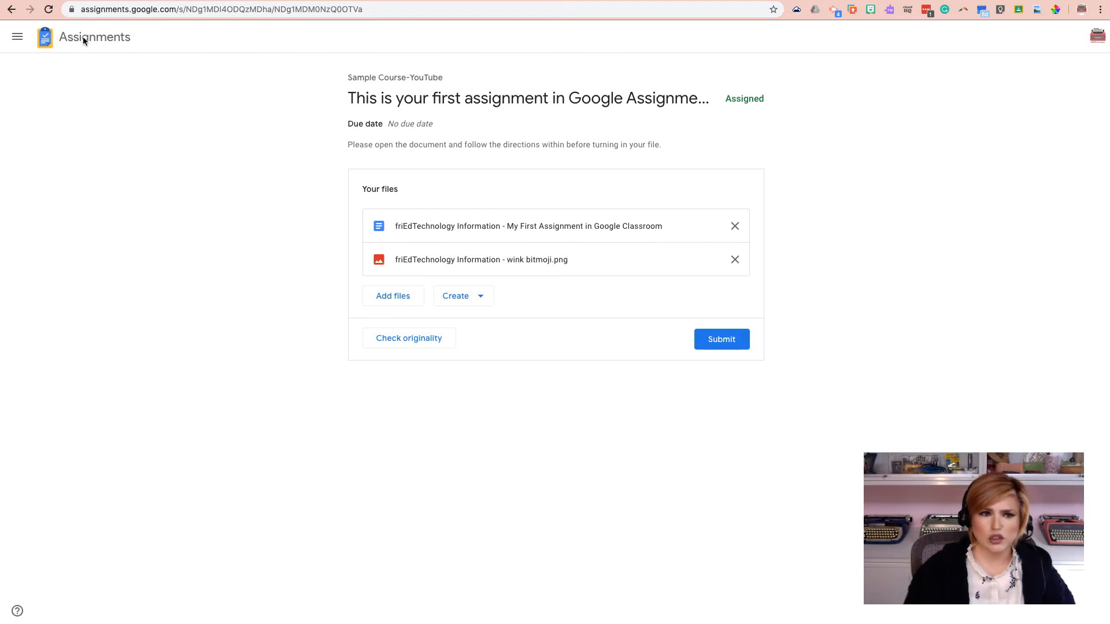
{"action": "left_click", "coordinate": [1097, 39]}
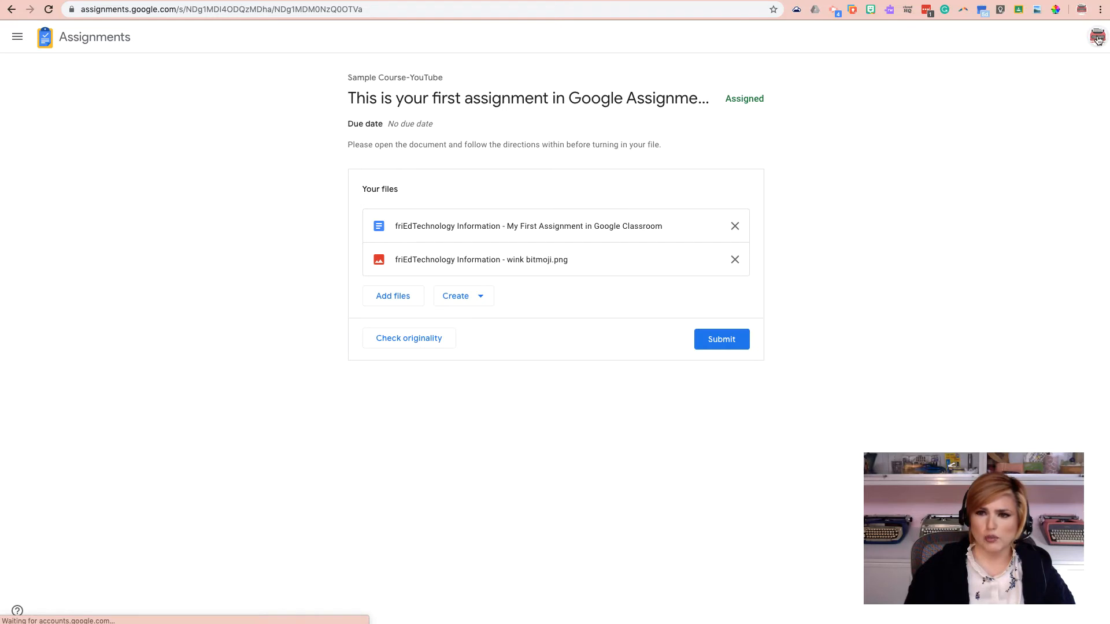
{"action": "left_click", "coordinate": [873, 182]}
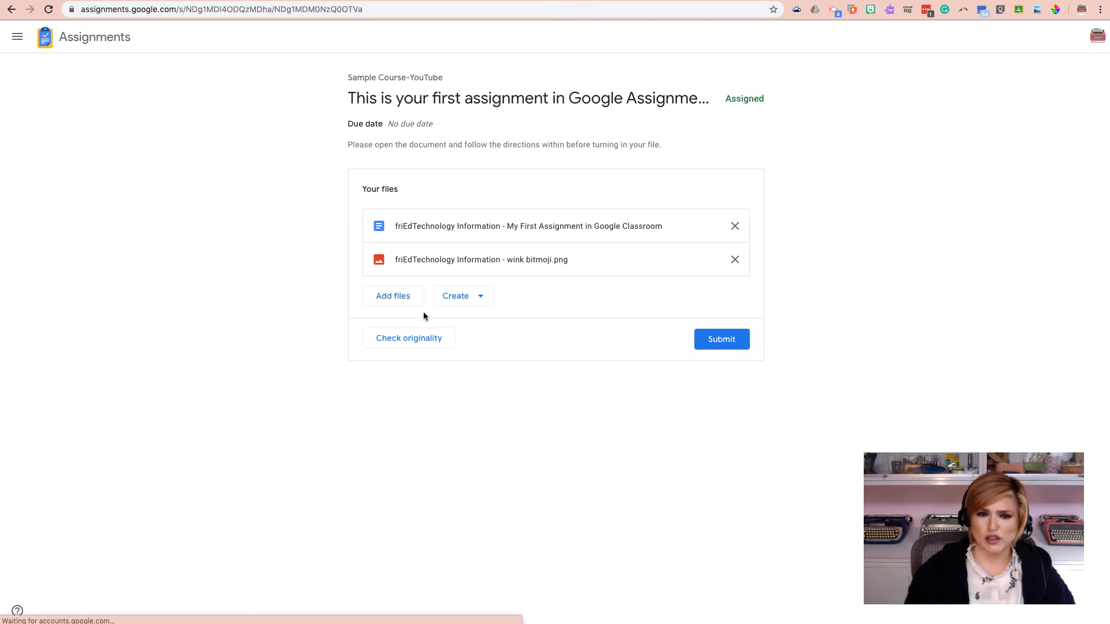
Step: Open the student's copy of the My First Assignment in Google Classroom document
{"action": "left_click", "coordinate": [490, 226]}
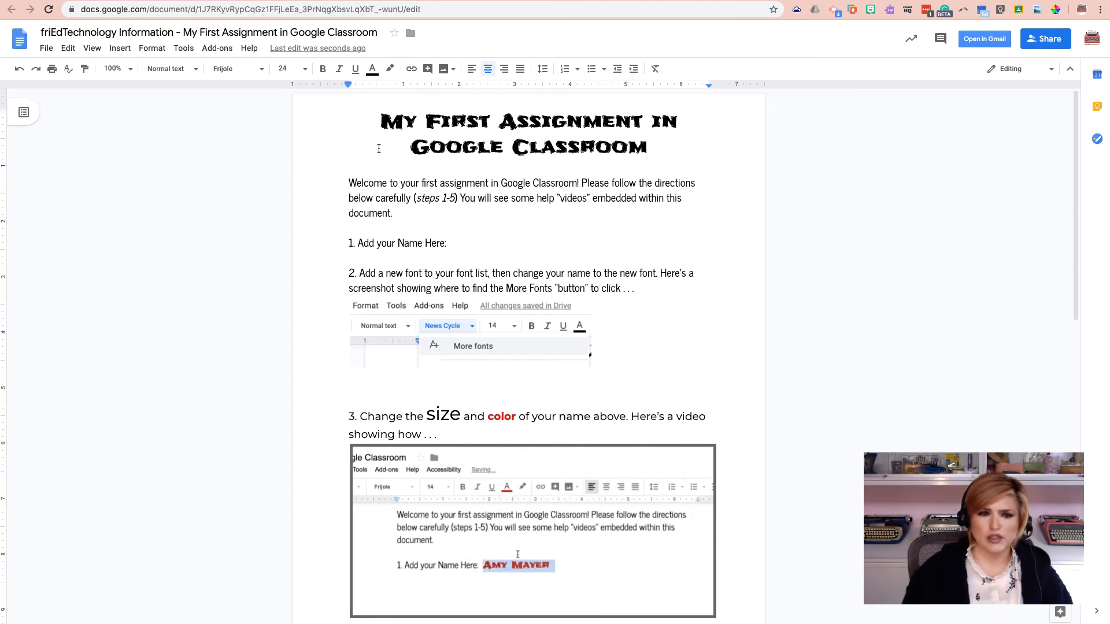
Step: Delete the title and introductory directions from the top of the student's document
{"action": "left_click_drag", "start_coordinate": [378, 118], "coordinate": [348, 239]}
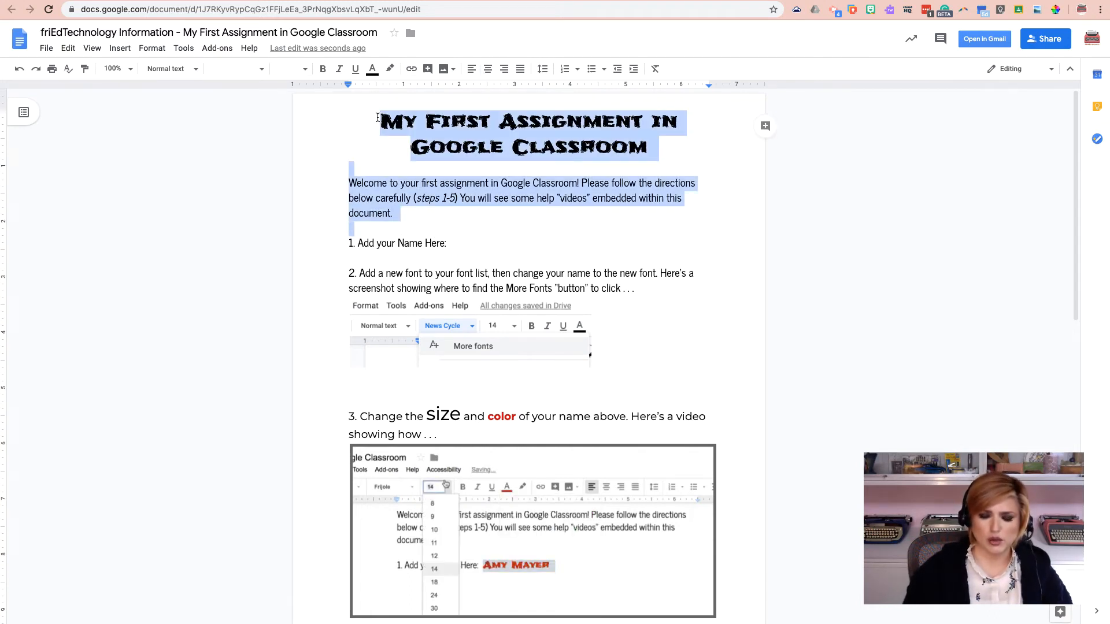
{"action": "key", "text": "BackSpace"}
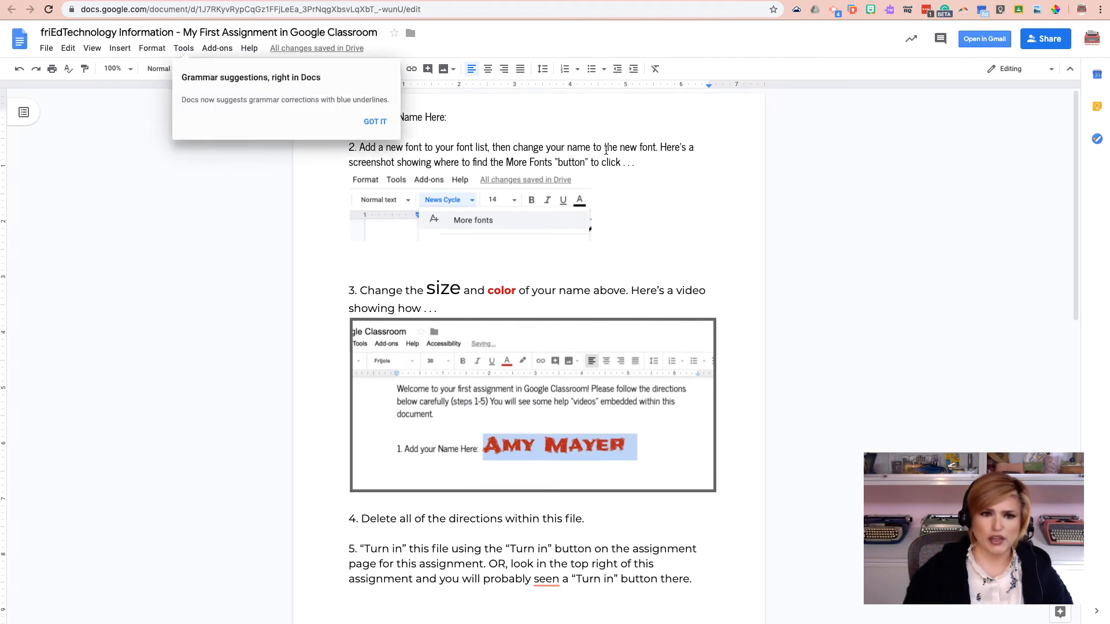
{"action": "left_click", "coordinate": [375, 122]}
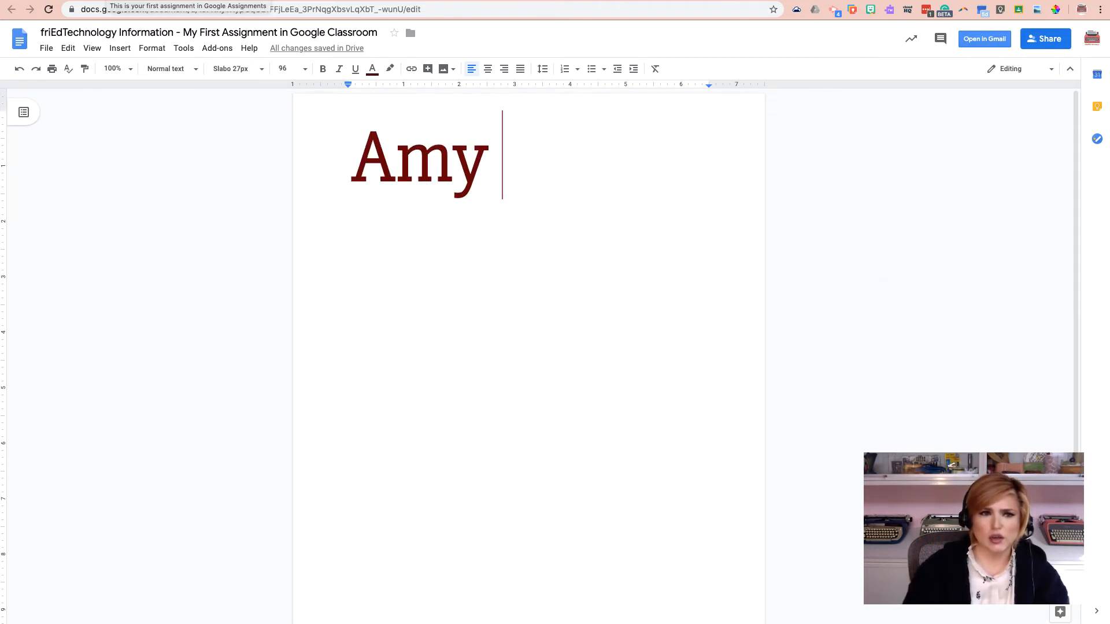
Step: Open the wink bitmoji image attachment from the assignment page and return to the assignment
{"action": "left_click", "coordinate": [107, 1]}
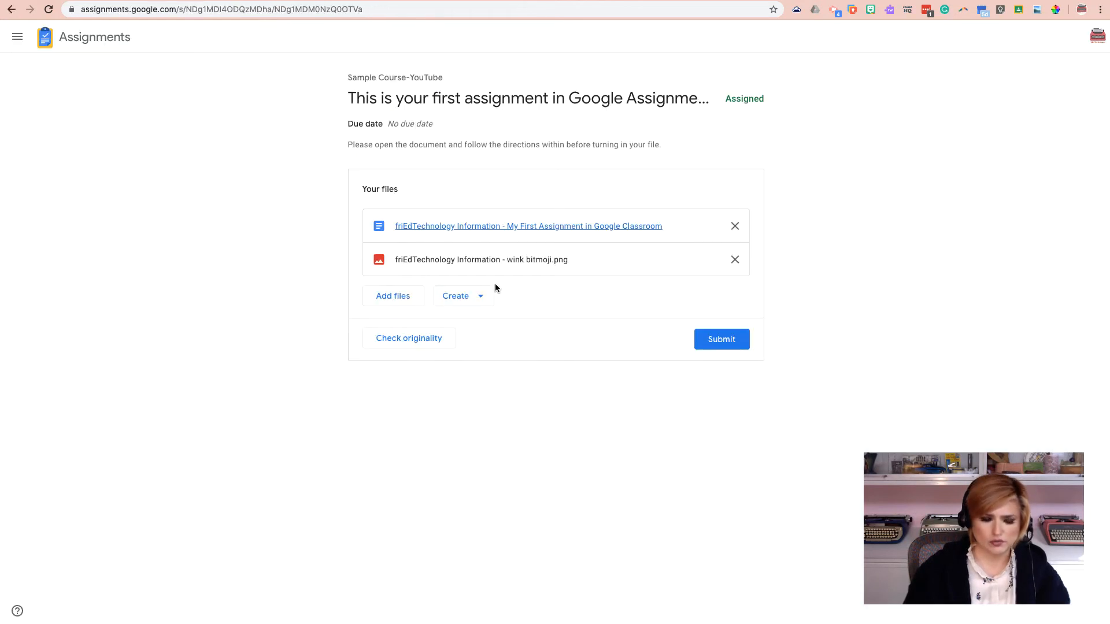
{"action": "left_click", "coordinate": [466, 260]}
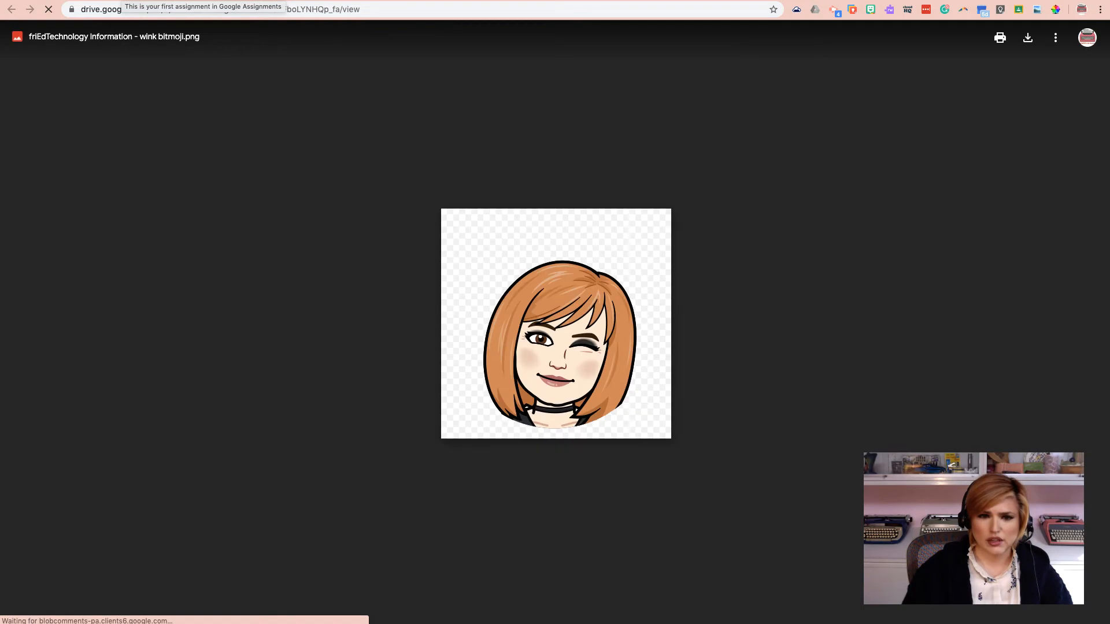
{"action": "left_click", "coordinate": [121, 0]}
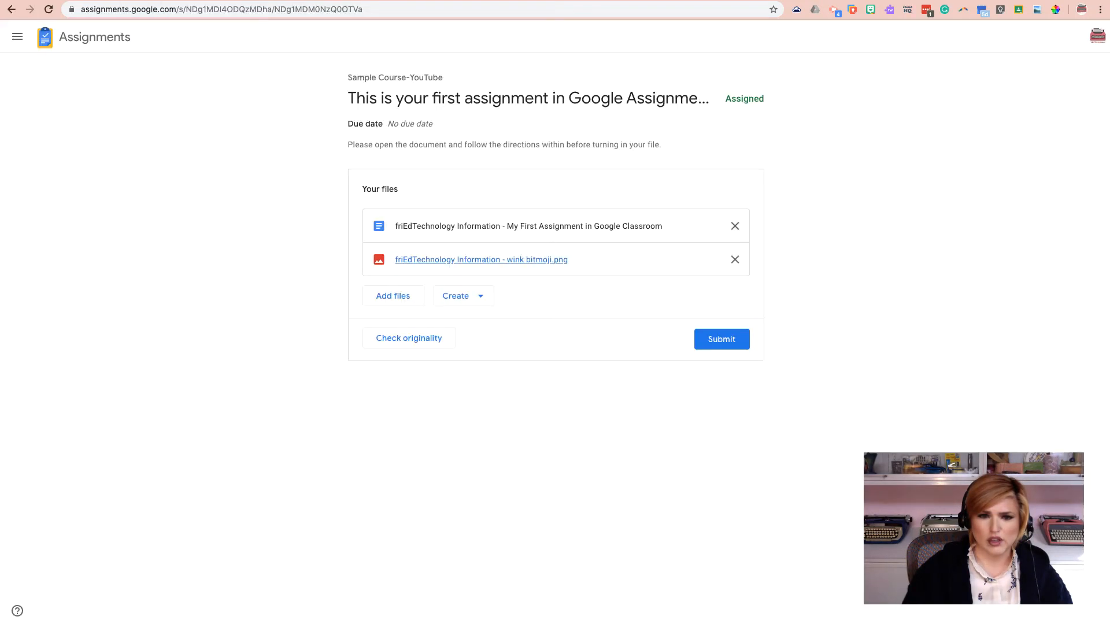
Step: Examine the file upload dialog and the Create menu options for adding work, without adding anything
{"action": "left_click", "coordinate": [421, 297]}
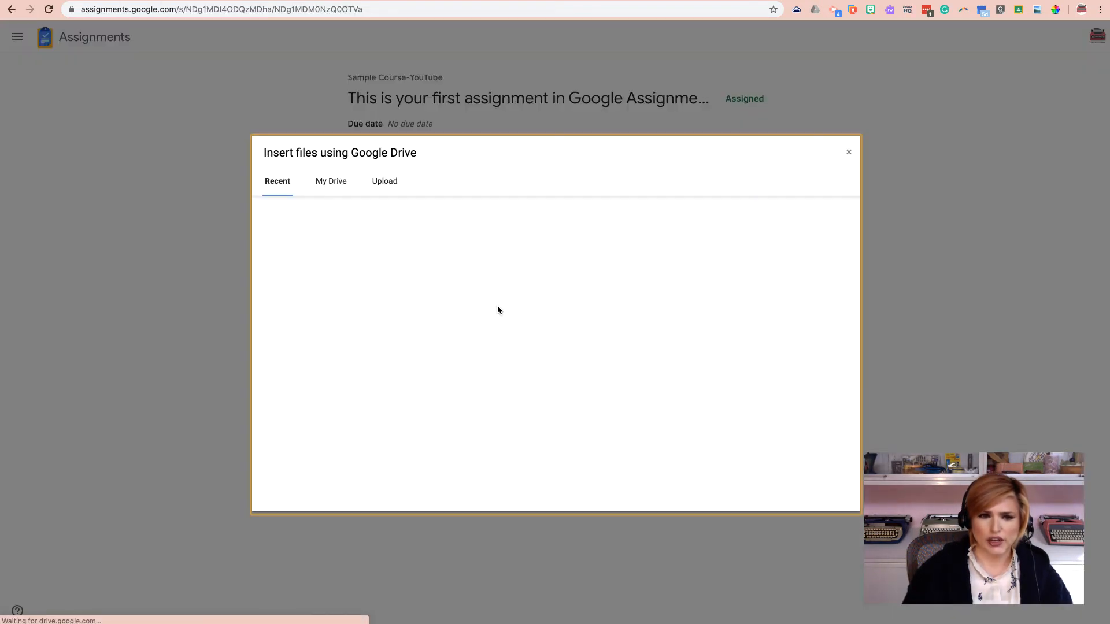
{"action": "left_click", "coordinate": [385, 182]}
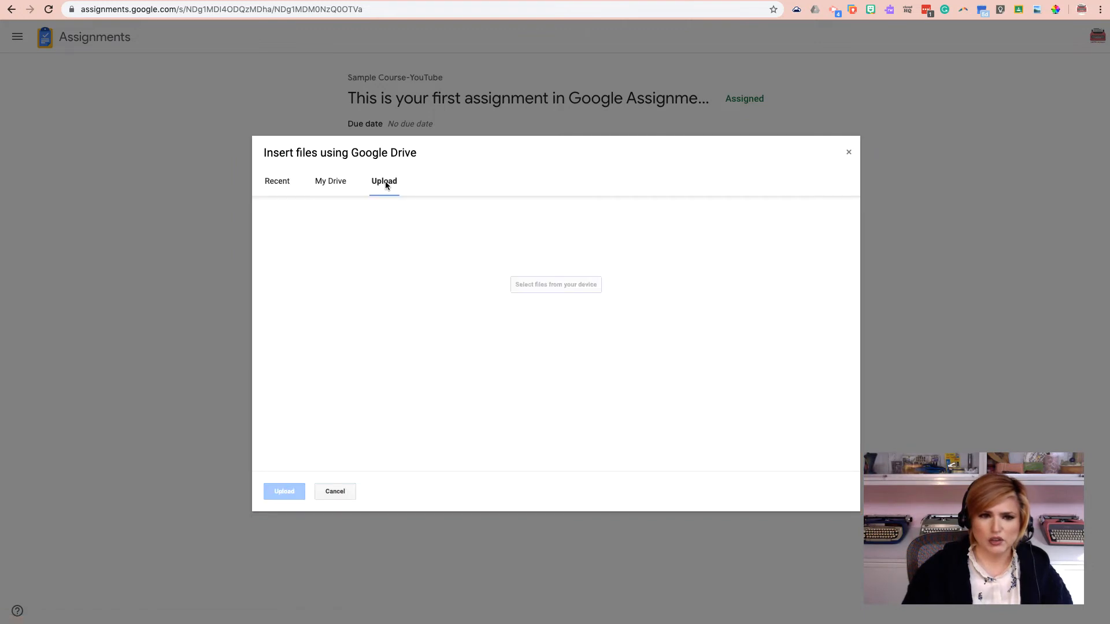
{"action": "left_click", "coordinate": [338, 492]}
{"action": "left_click", "coordinate": [480, 298]}
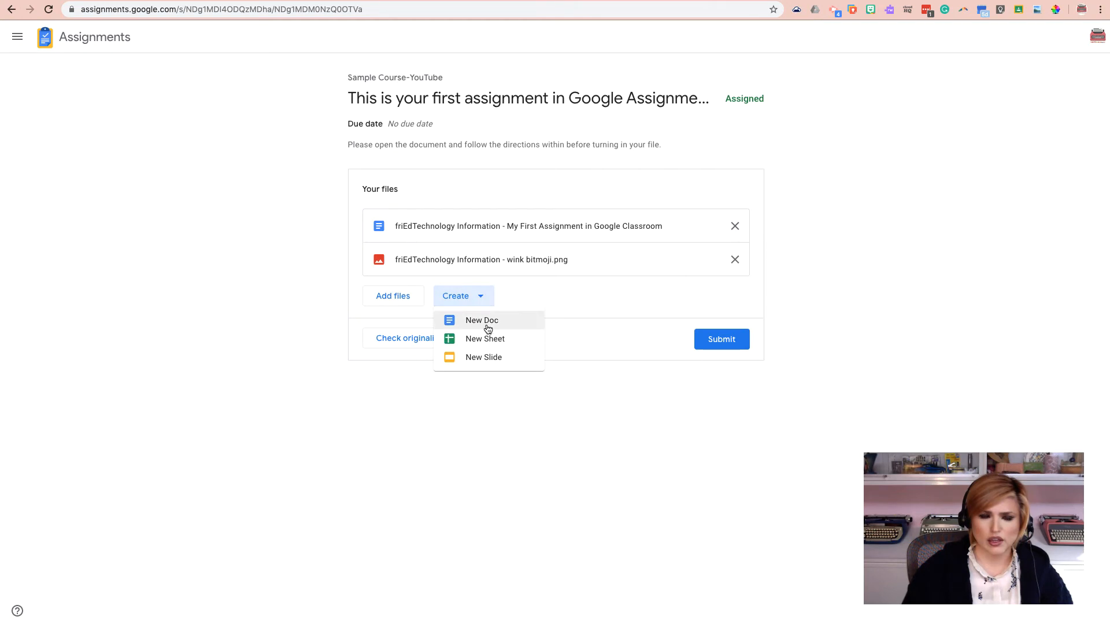
{"action": "left_click", "coordinate": [551, 304]}
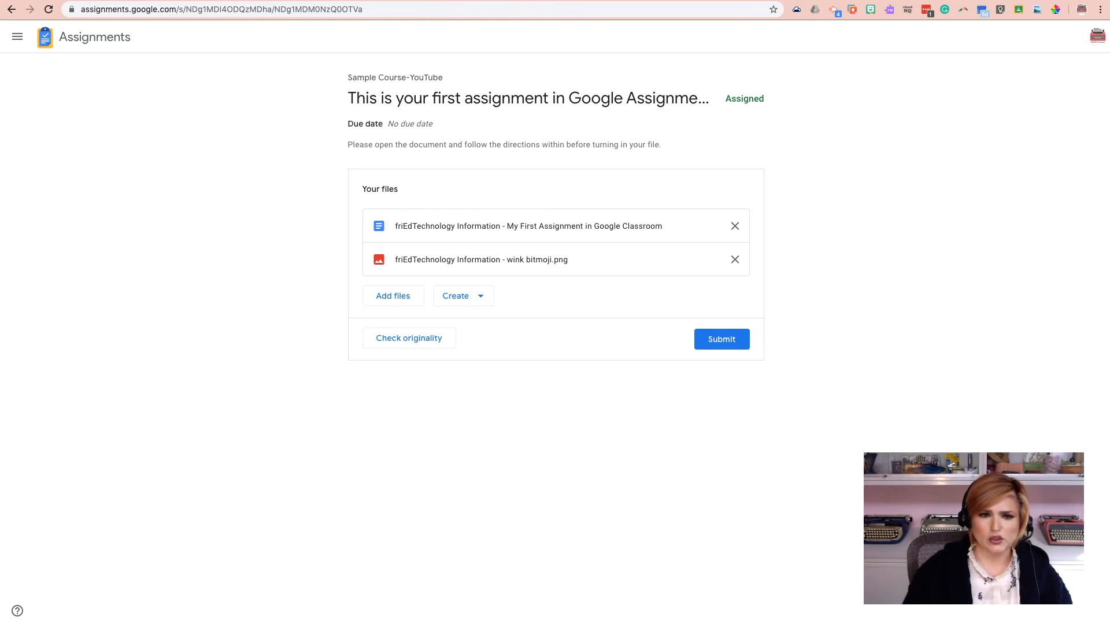
Step: Paste a Serena Williams biography text below the name in the document
{"action": "left_click", "coordinate": [405, 0]}
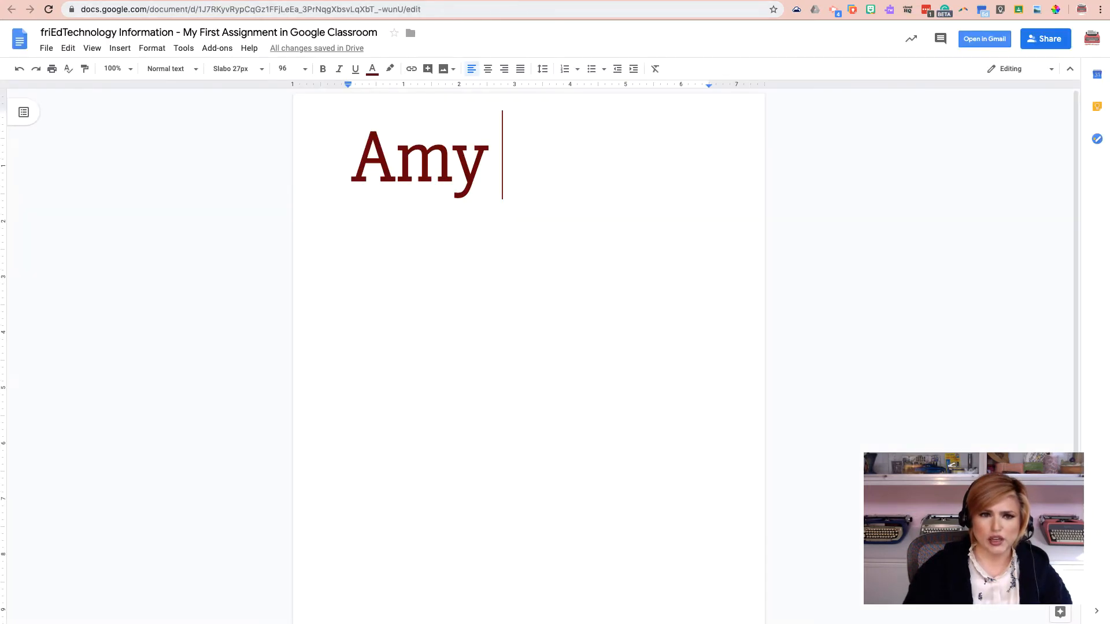
{"action": "key", "text": "super+w"}
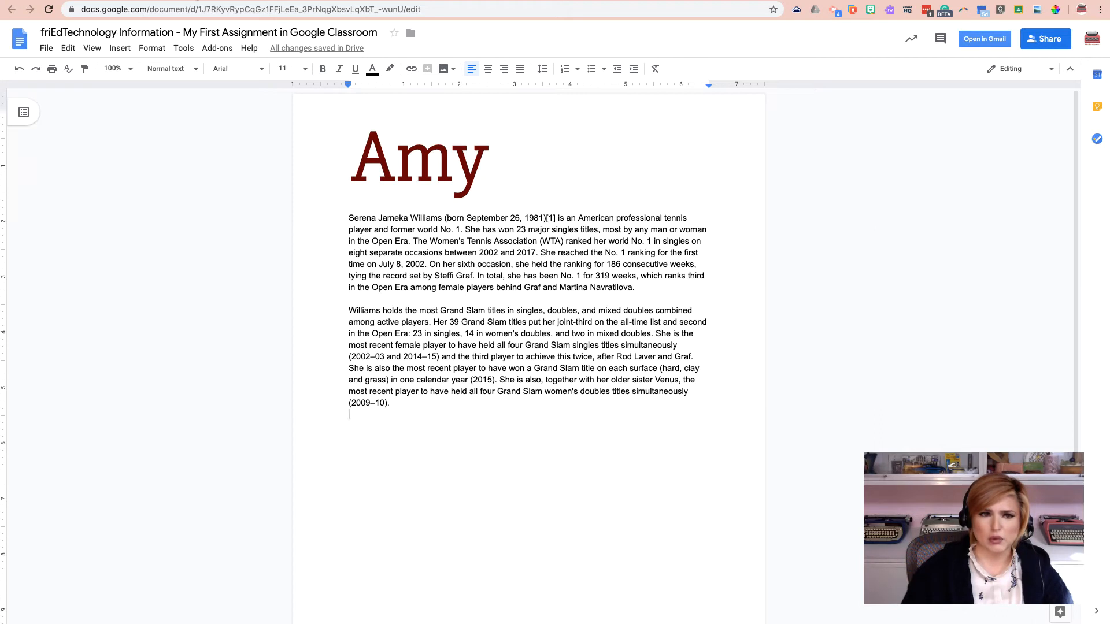
Step: Run an originality check on the assignment document and open its originality report
{"action": "key", "text": "super+w"}
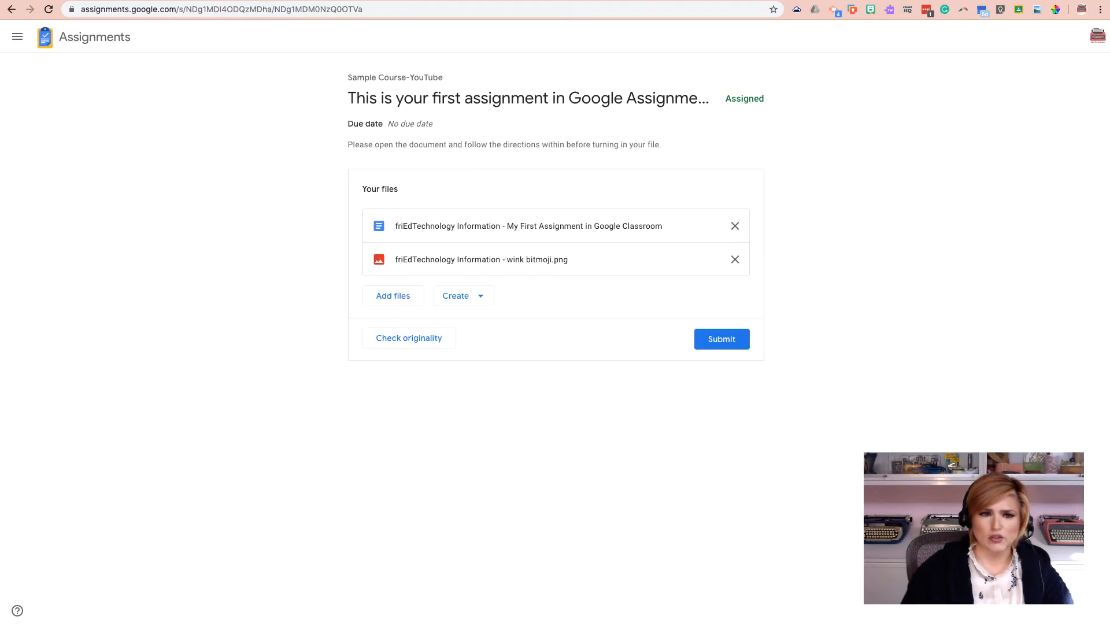
{"action": "left_click", "coordinate": [442, 340]}
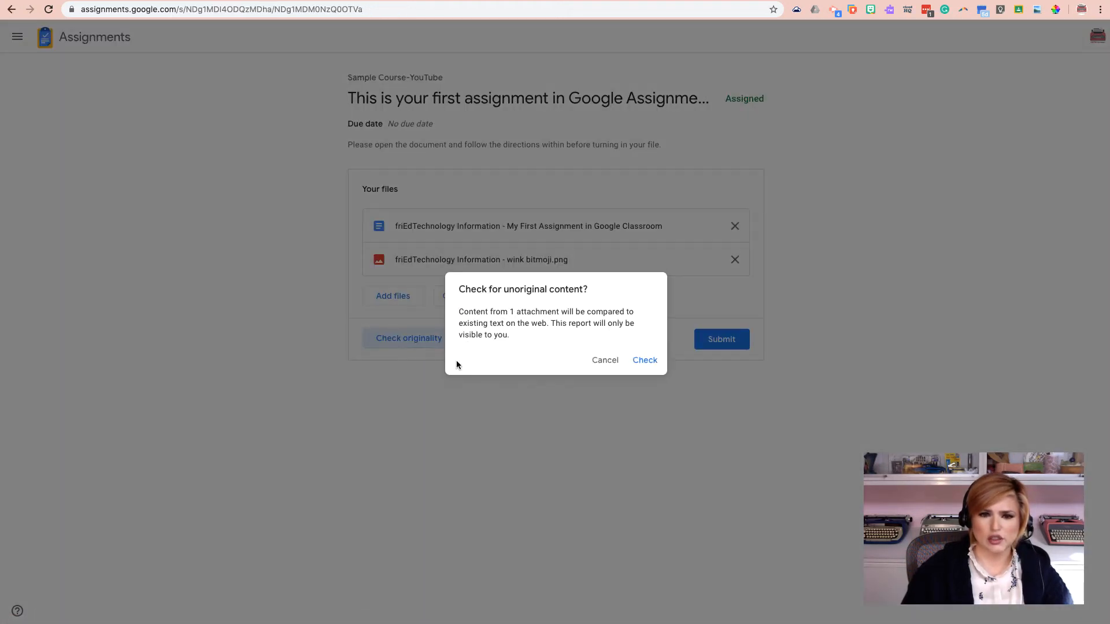
{"action": "left_click", "coordinate": [644, 361]}
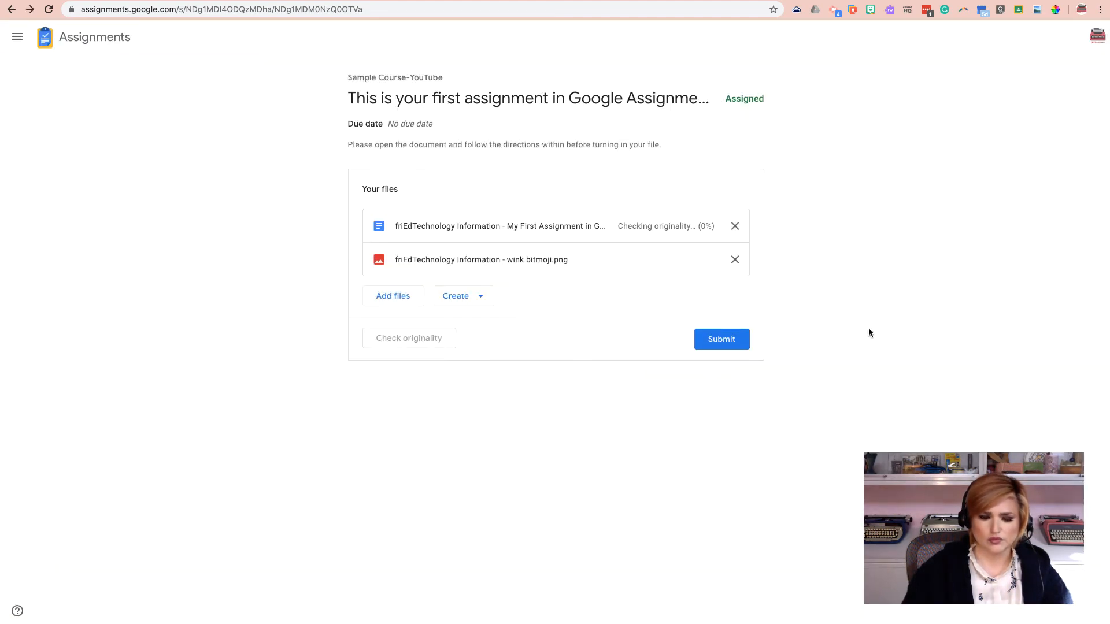
{"action": "left_click", "coordinate": [667, 226]}
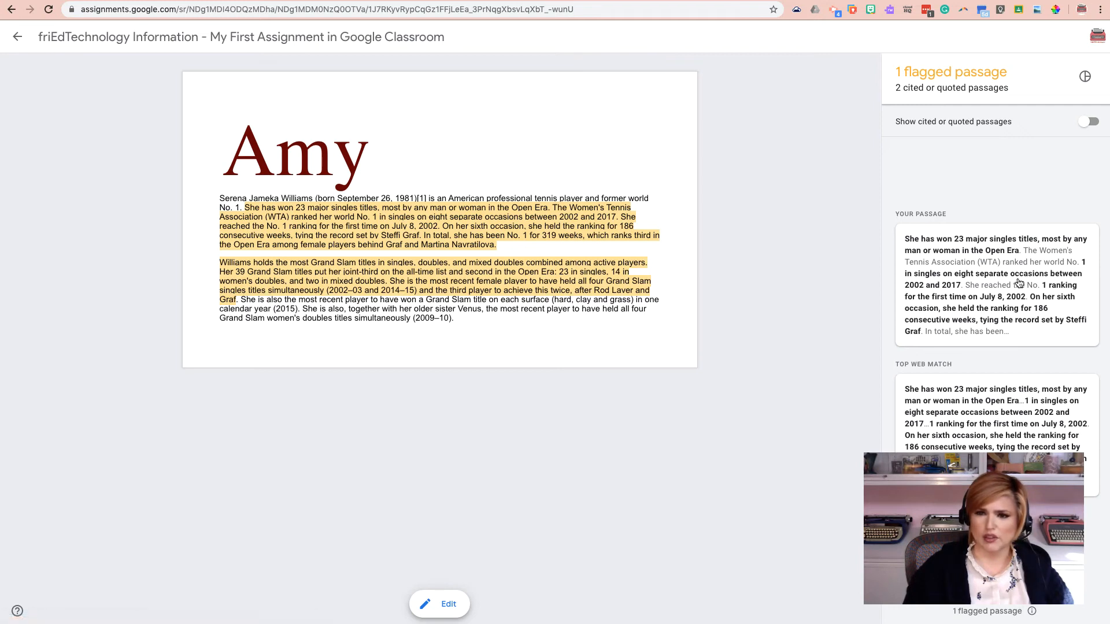
{"action": "left_click", "coordinate": [18, 36]}
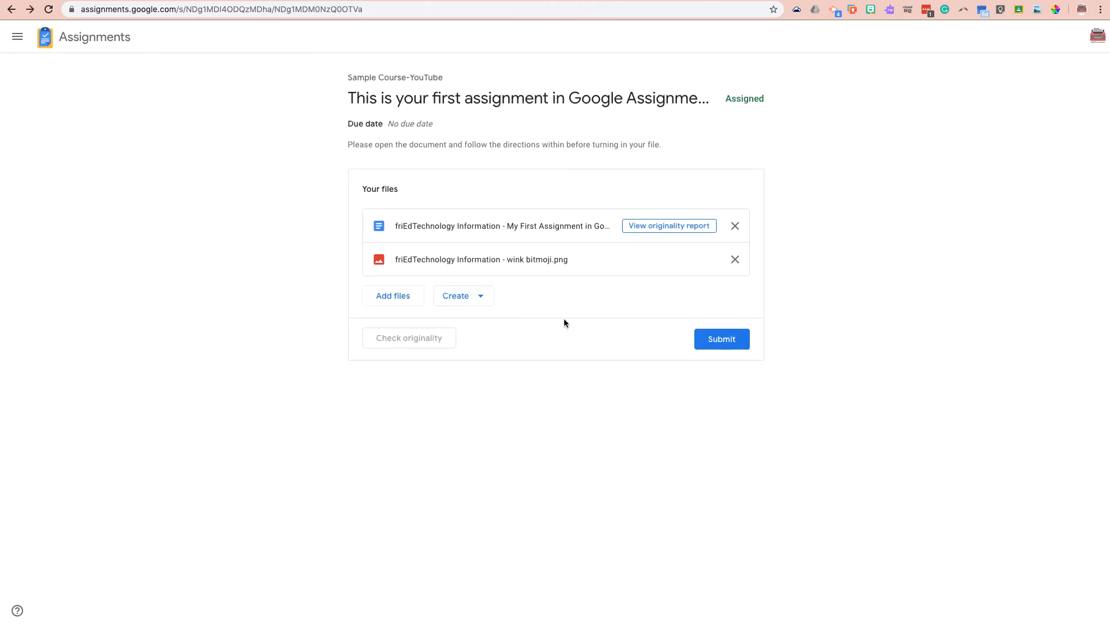
Step: Submit the assignment with its attached document
{"action": "left_click", "coordinate": [729, 341]}
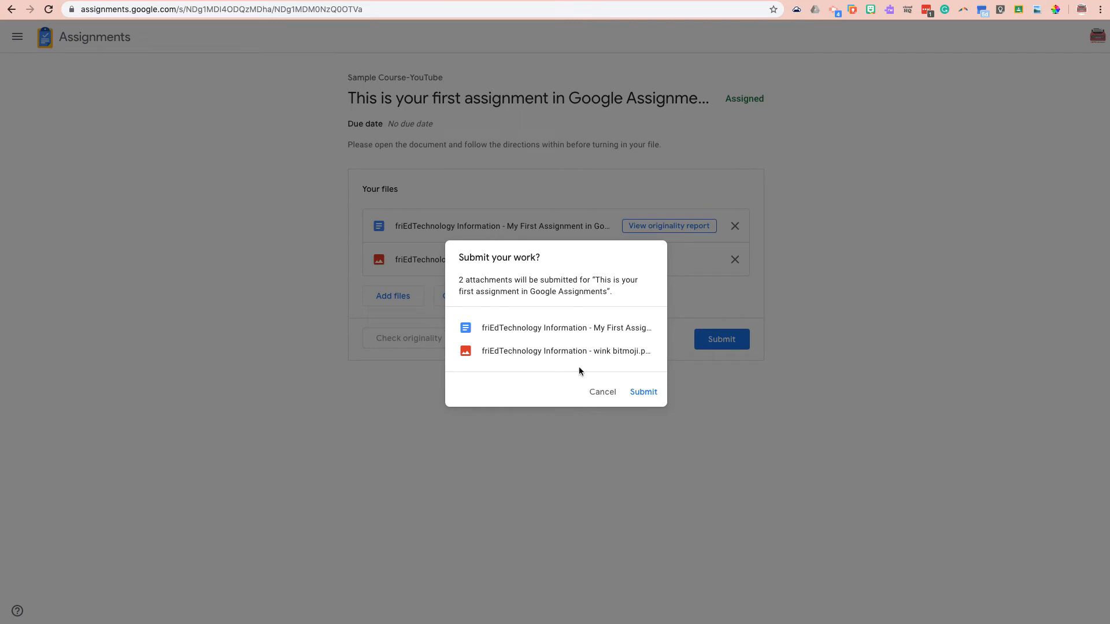
{"action": "left_click", "coordinate": [599, 393]}
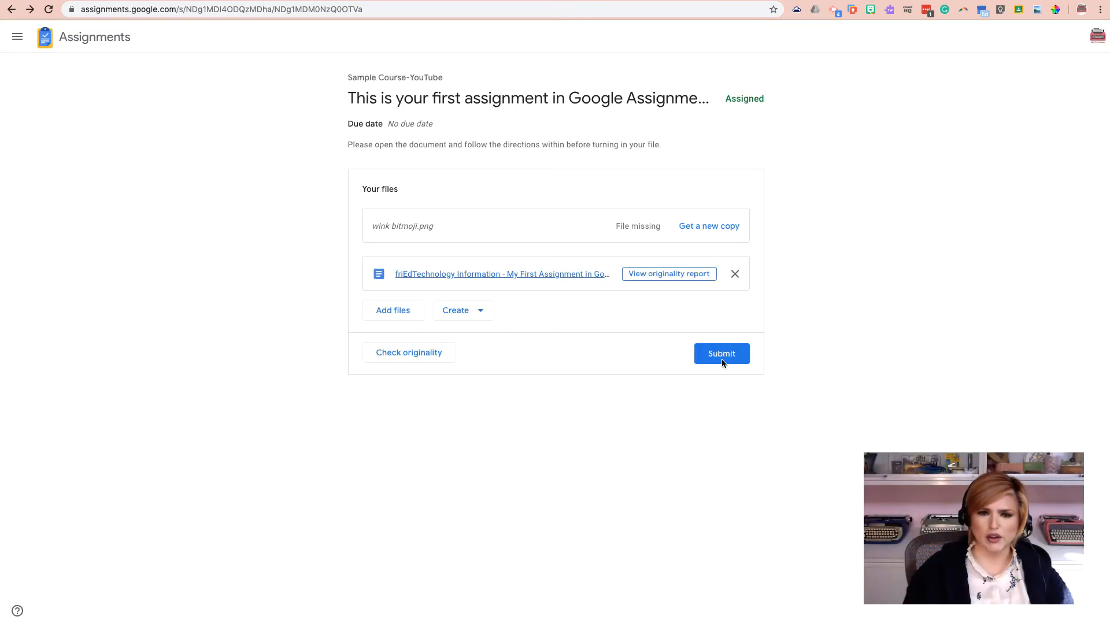
{"action": "left_click", "coordinate": [722, 354]}
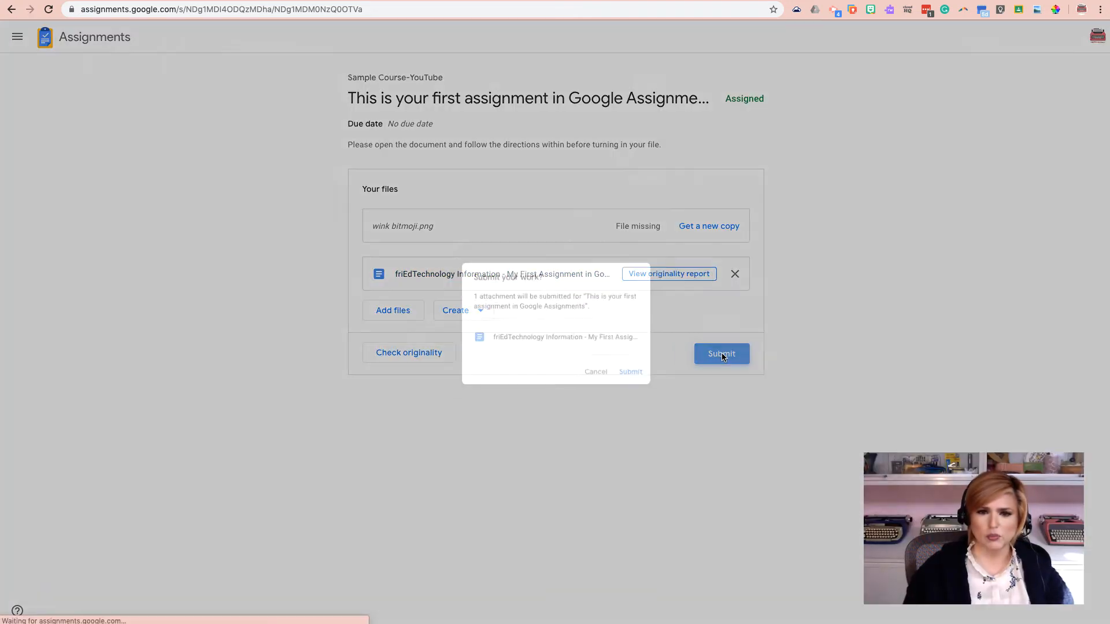
{"action": "left_click", "coordinate": [646, 380]}
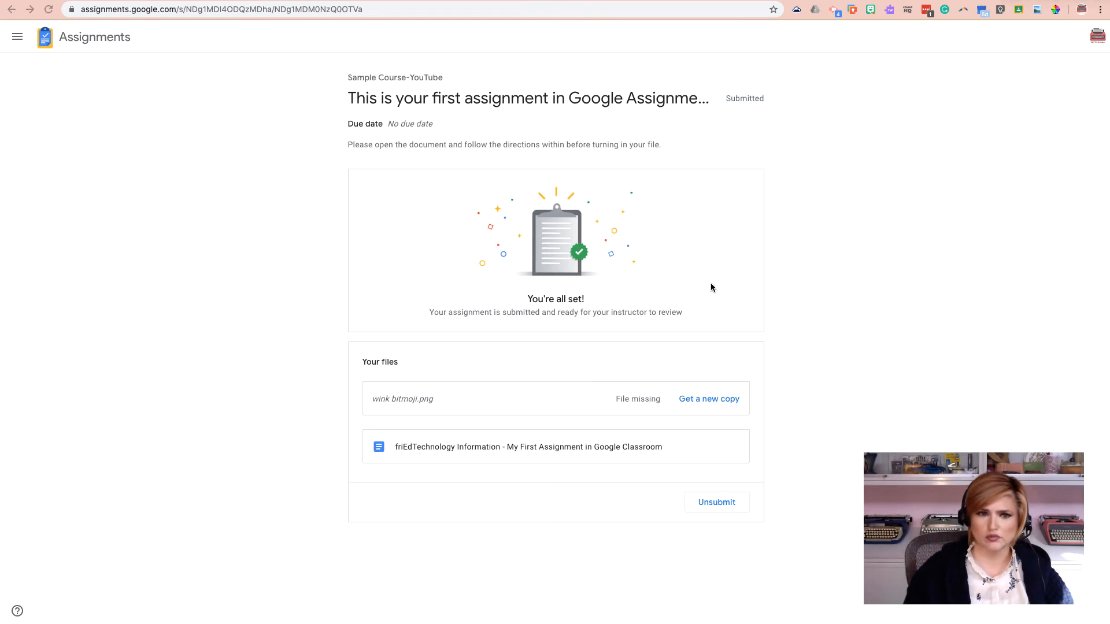
Step: Reload the submitted document and open its containing Drive folder
{"action": "key", "text": "ctrl+Tab"}
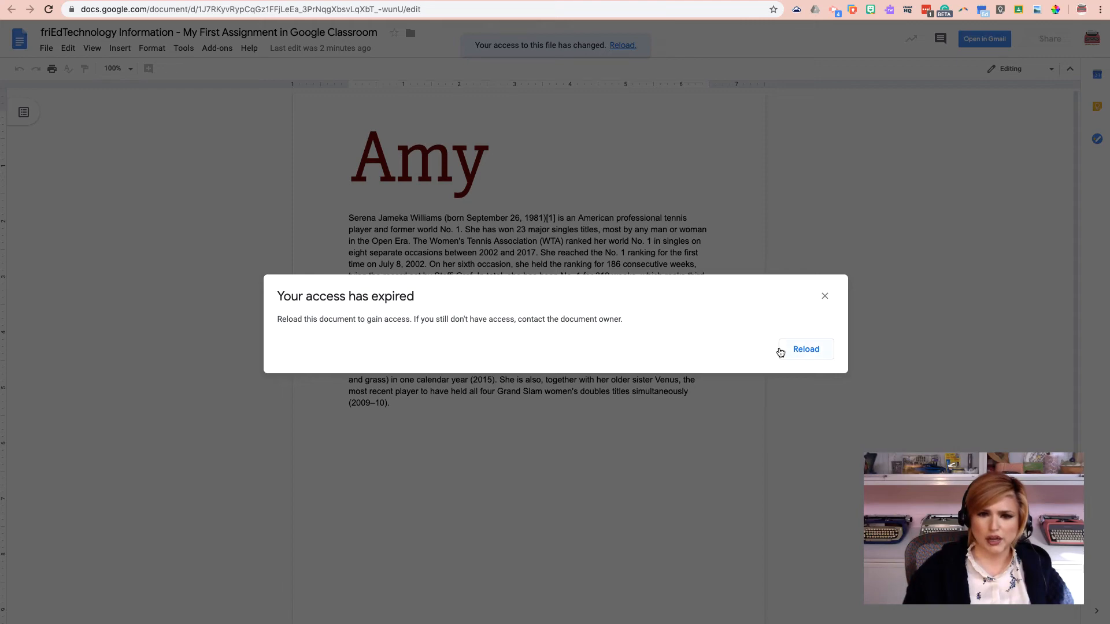
{"action": "left_click", "coordinate": [780, 350]}
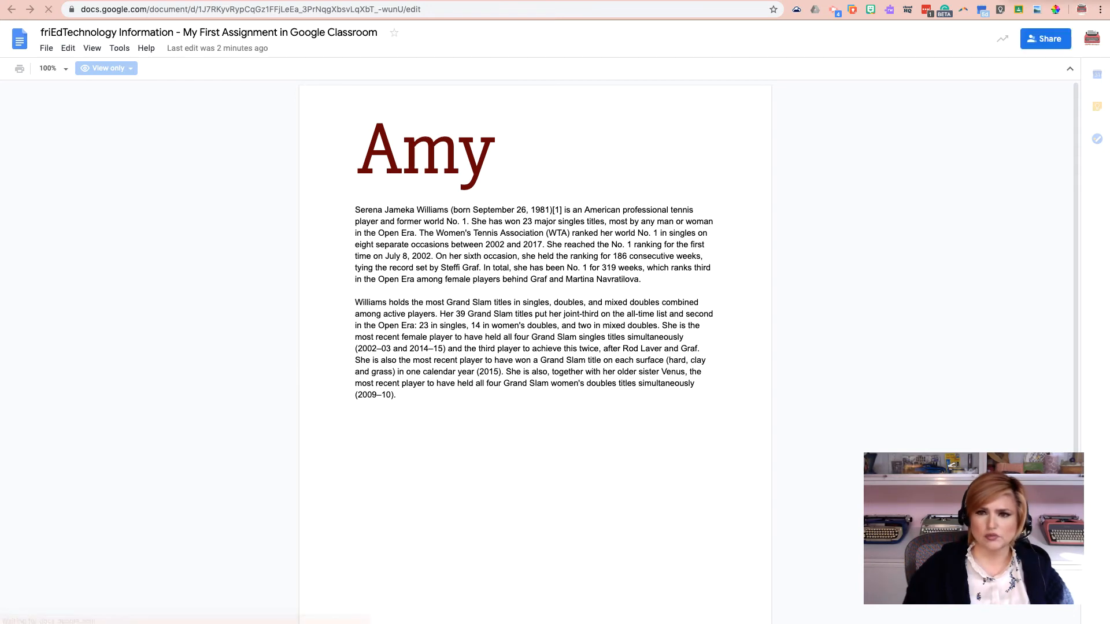
{"action": "left_click", "coordinate": [44, 50]}
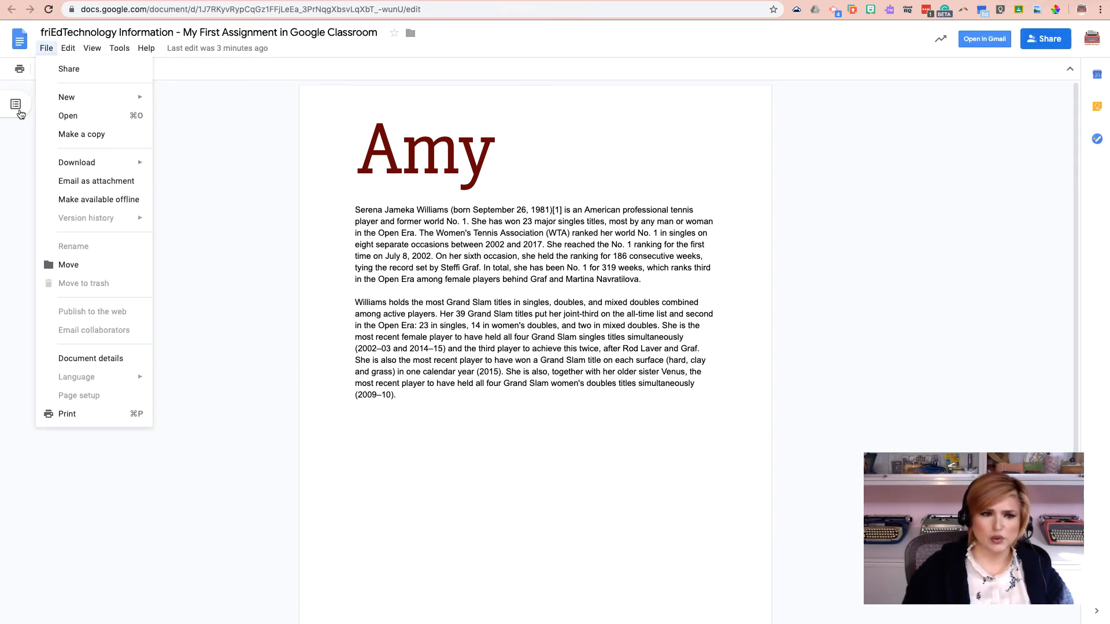
{"action": "left_click", "coordinate": [116, 360]}
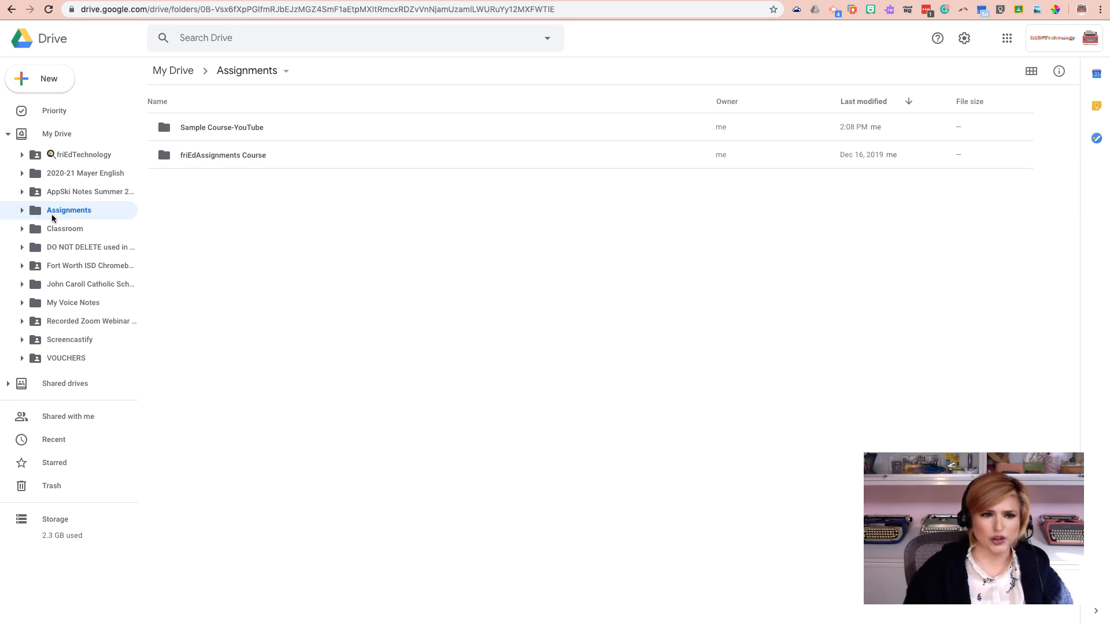
Step: Open the Sample Course-YouTube folder and the submitted assignment document inside it
{"action": "left_click", "coordinate": [238, 129]}
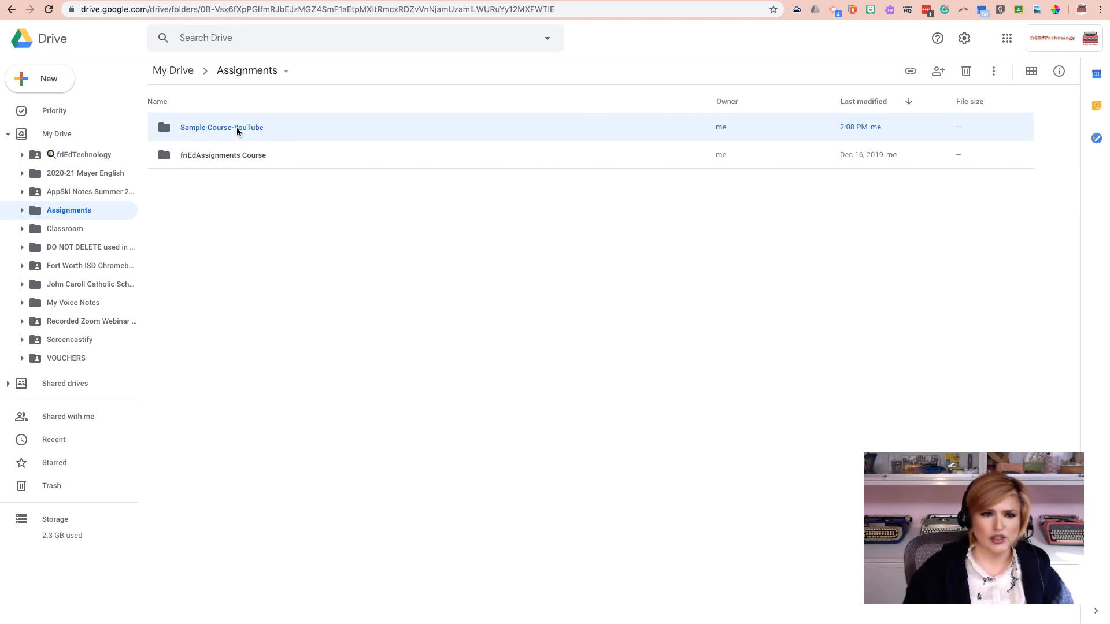
{"action": "double_click", "coordinate": [237, 129]}
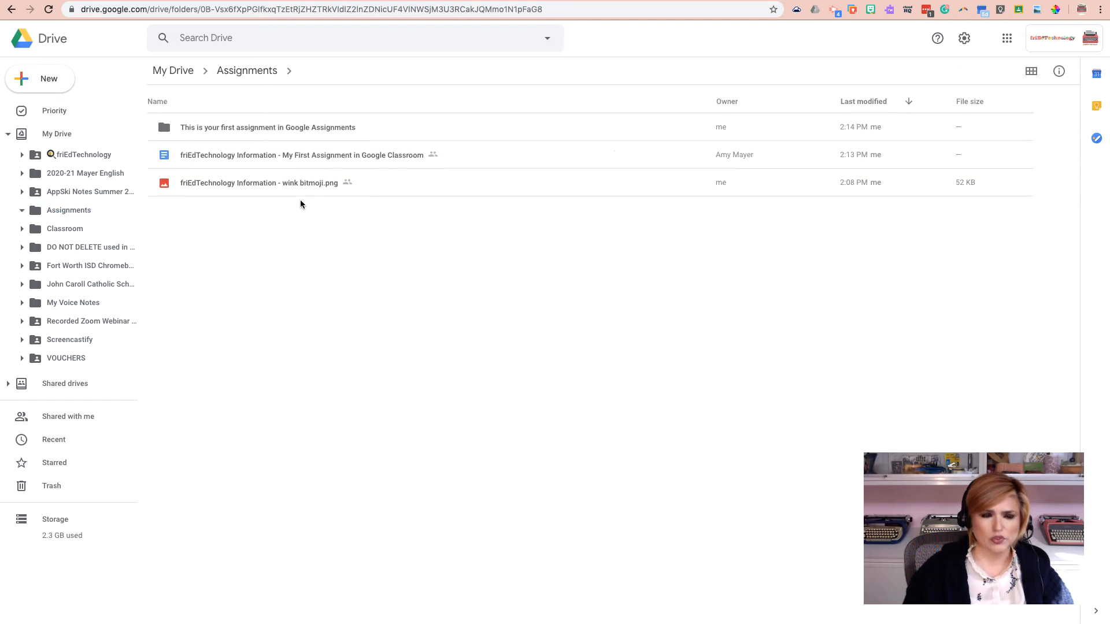
{"action": "left_click", "coordinate": [255, 155]}
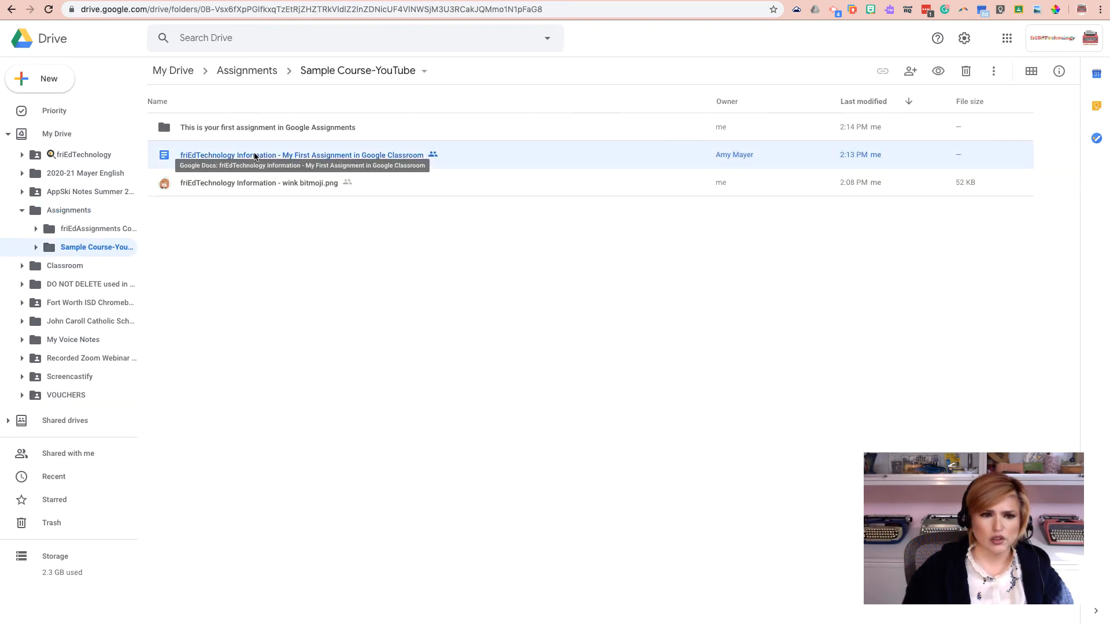
{"action": "key", "text": "Return"}
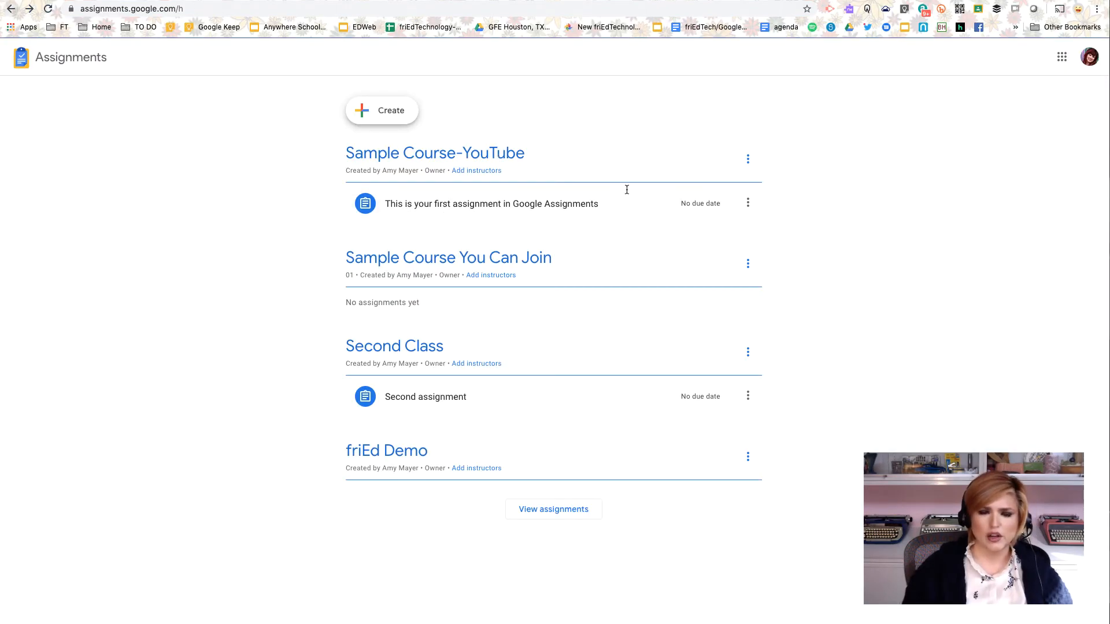
Step: Open the student's submission of the first assignment and view its grade and comment bank panels
{"action": "left_click", "coordinate": [688, 204]}
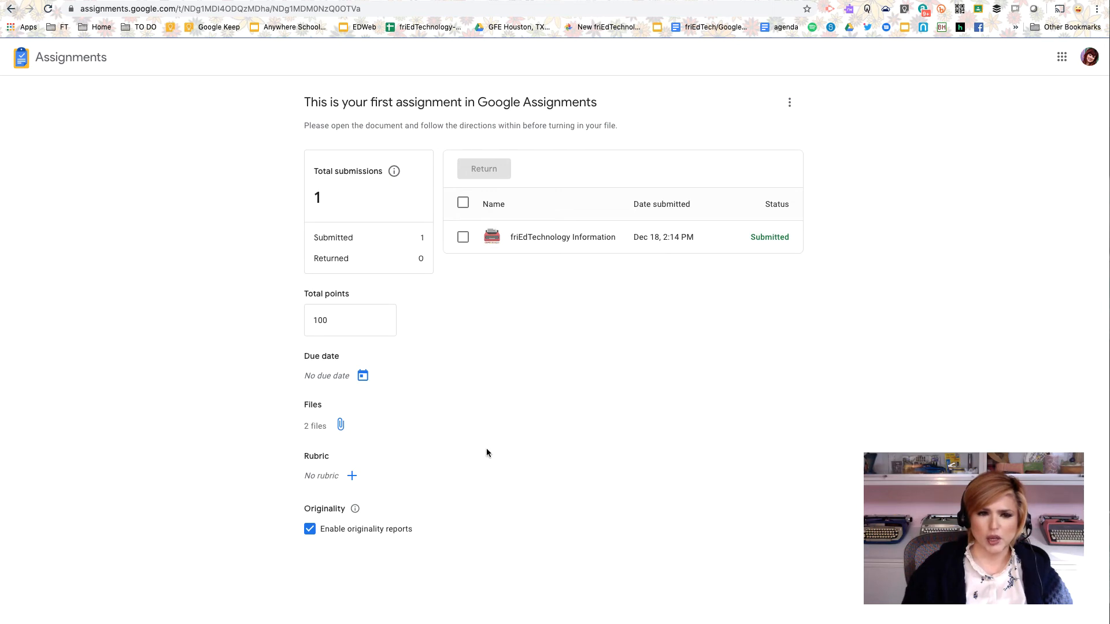
{"action": "left_click", "coordinate": [530, 237]}
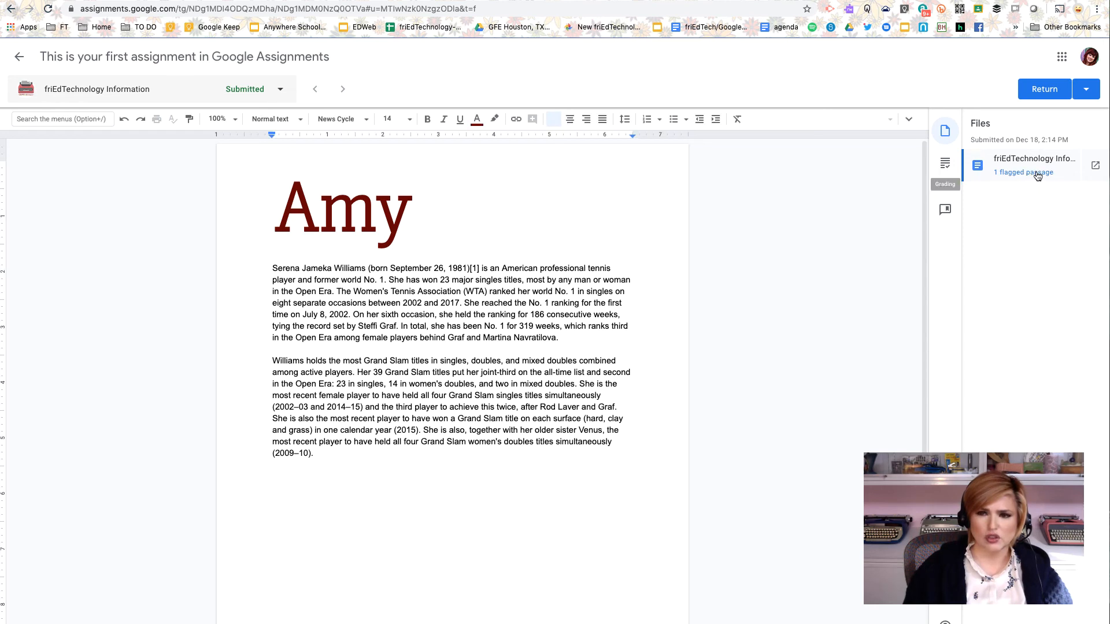
{"action": "left_click", "coordinate": [945, 165]}
{"action": "left_click", "coordinate": [1038, 155]}
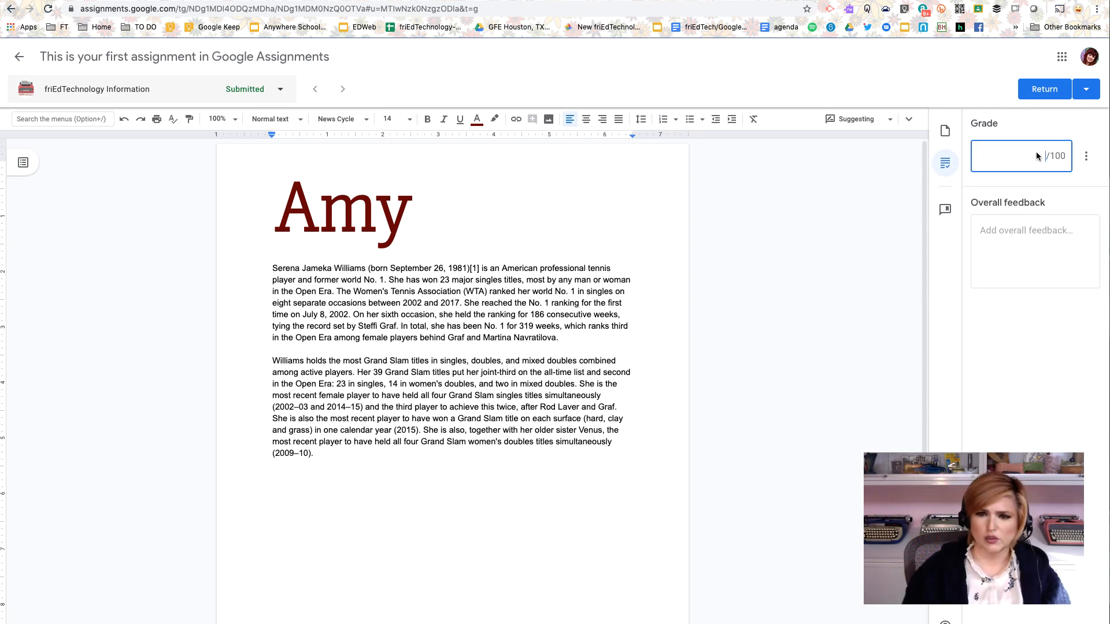
{"action": "key", "text": "Tab"}
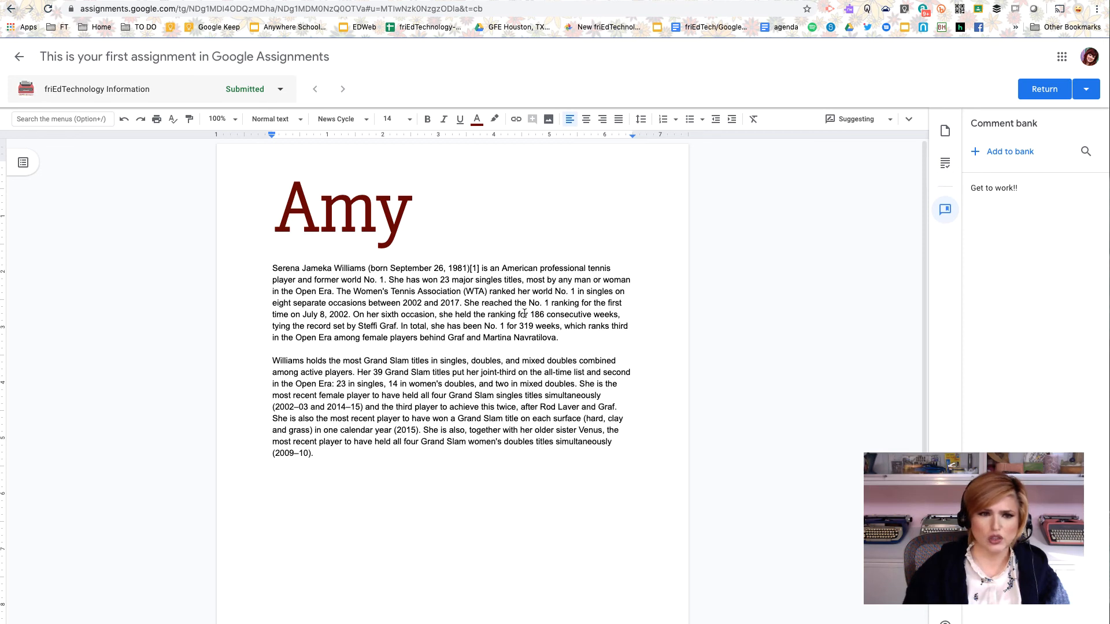
Step: Highlight part of the submission's opening sentence and view the options for returning the submission
{"action": "left_click_drag", "start_coordinate": [391, 267], "coordinate": [612, 268]}
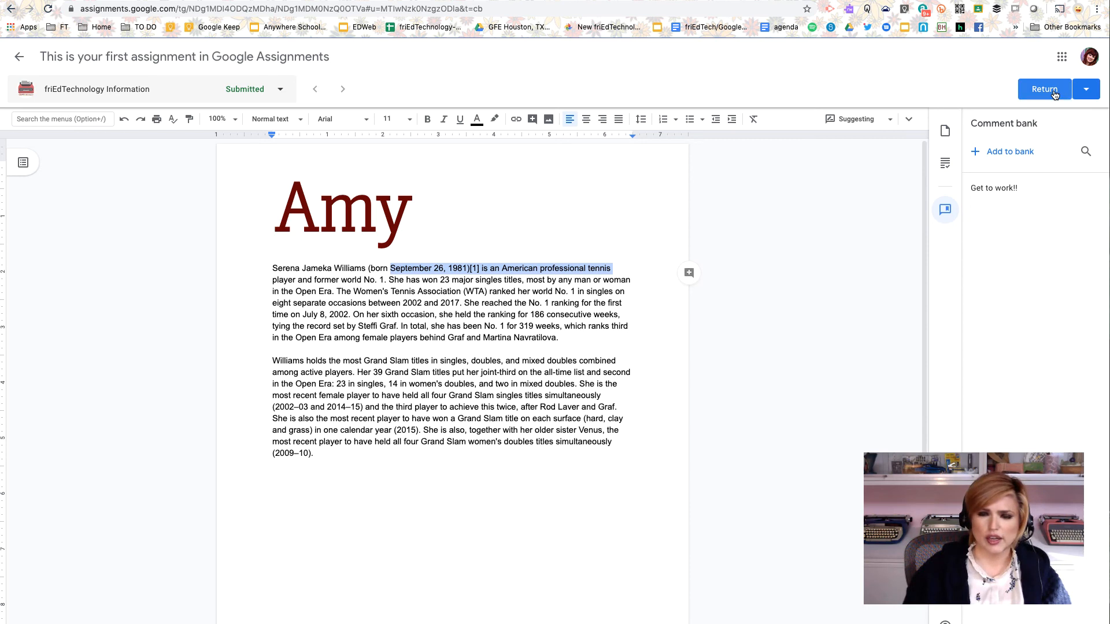
{"action": "left_click", "coordinate": [1085, 91]}
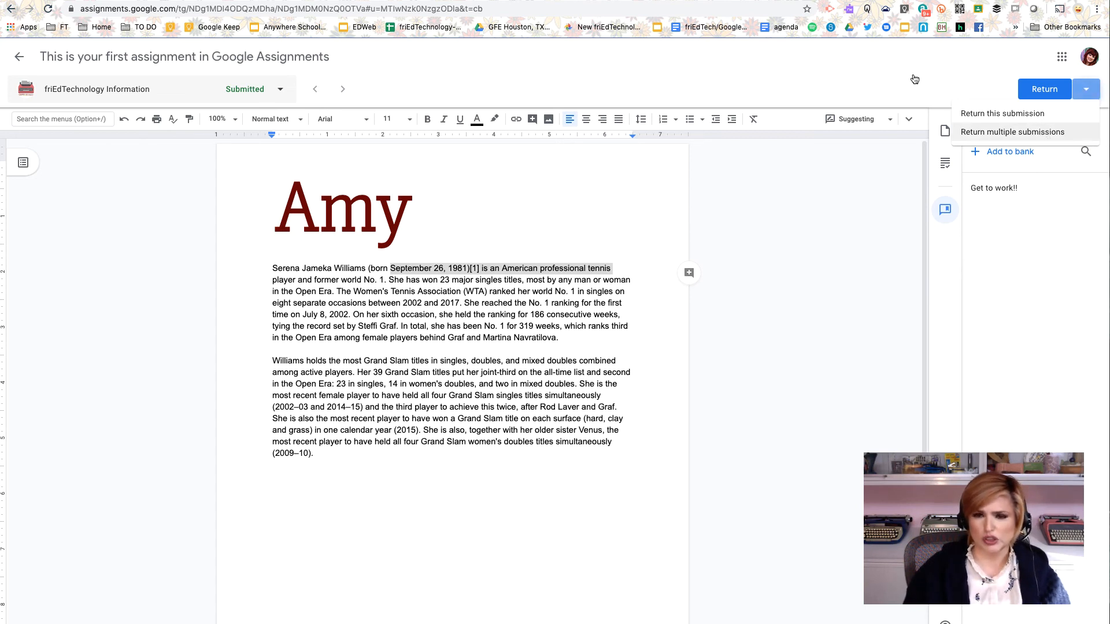
{"action": "left_click", "coordinate": [949, 118]}
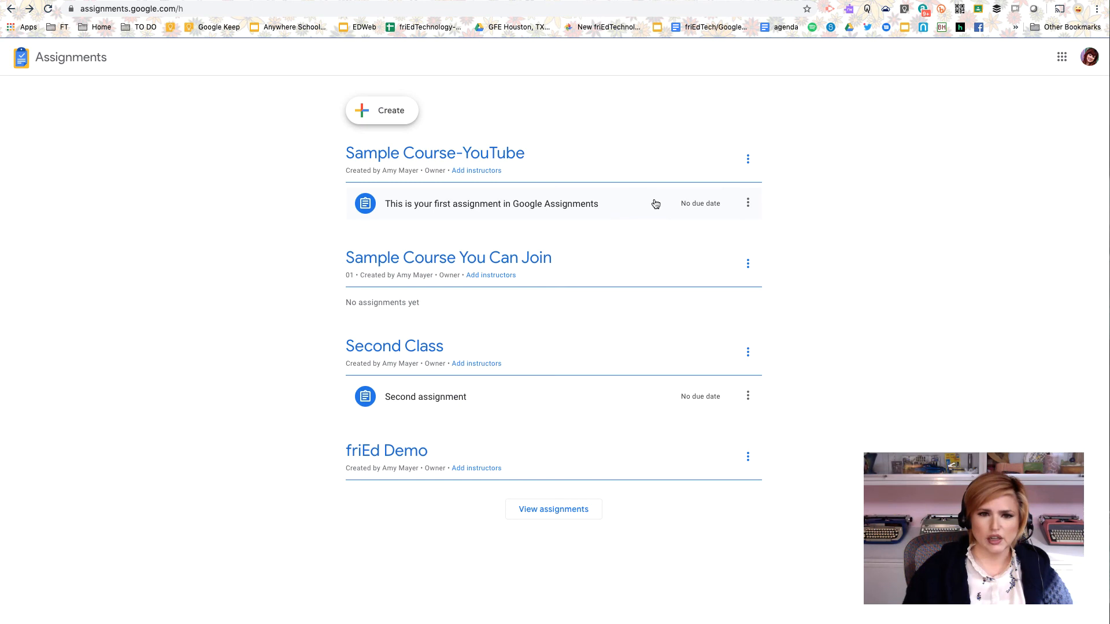
Step: Examine the options menu of the Sample Course-YouTube course and of its first assignment's overview page
{"action": "left_click", "coordinate": [749, 165]}
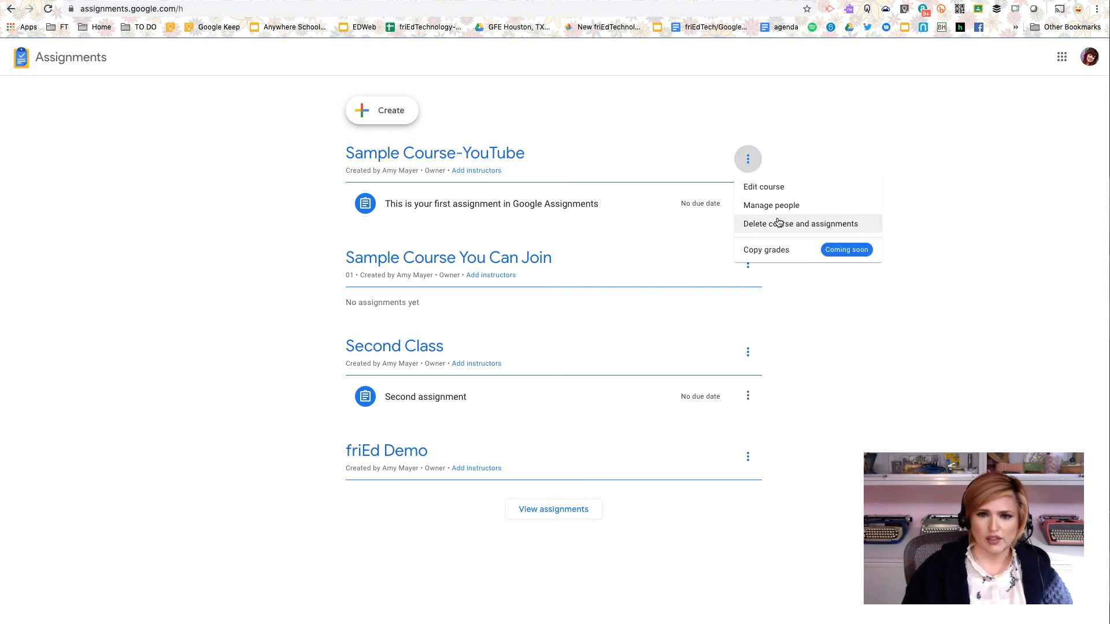
{"action": "left_click", "coordinate": [590, 206]}
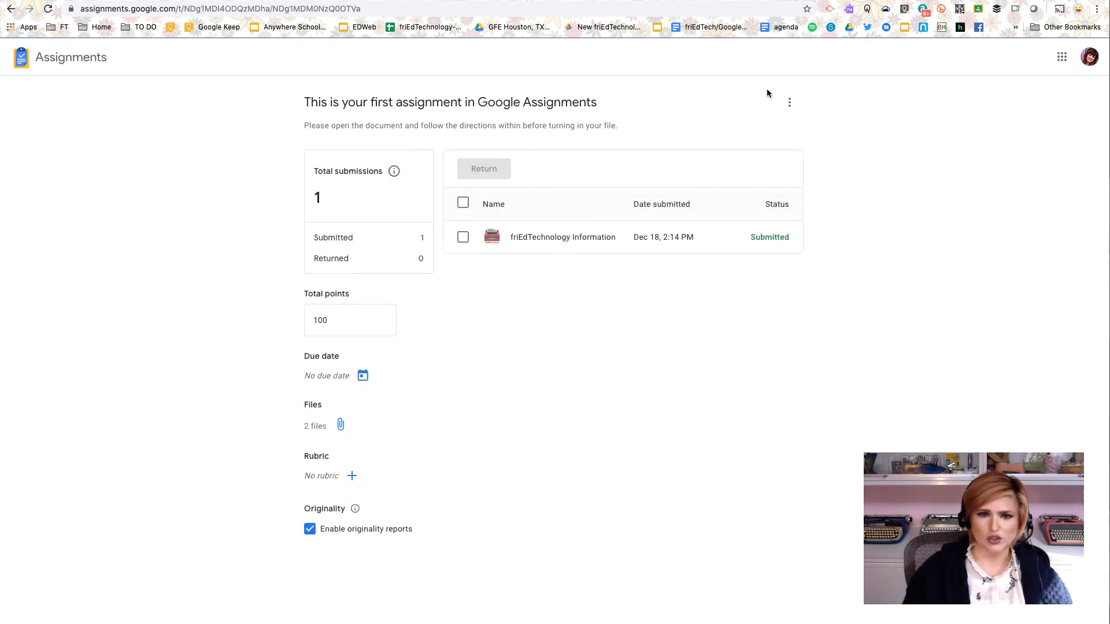
{"action": "left_click", "coordinate": [789, 103]}
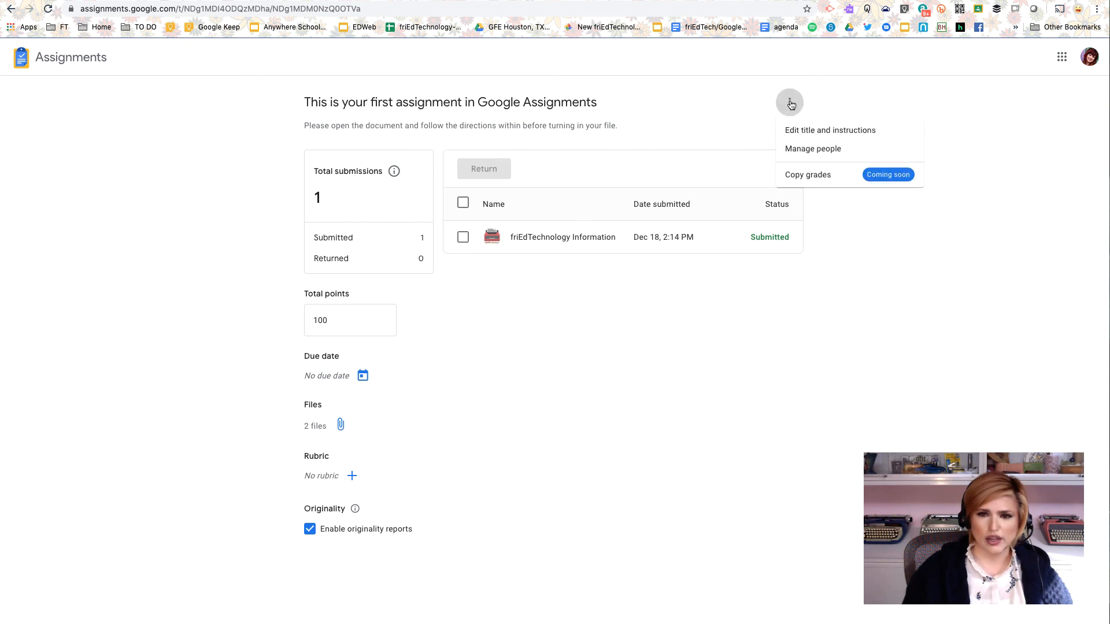
{"action": "left_click", "coordinate": [671, 103]}
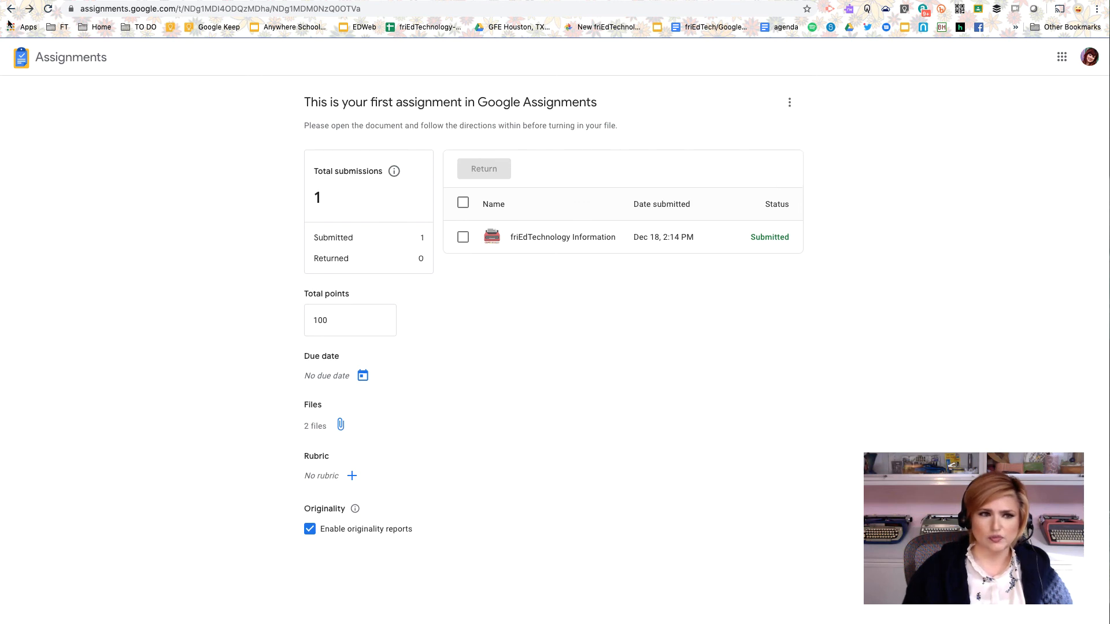
Step: Copy the share link for students of the first assignment
{"action": "left_click", "coordinate": [748, 203]}
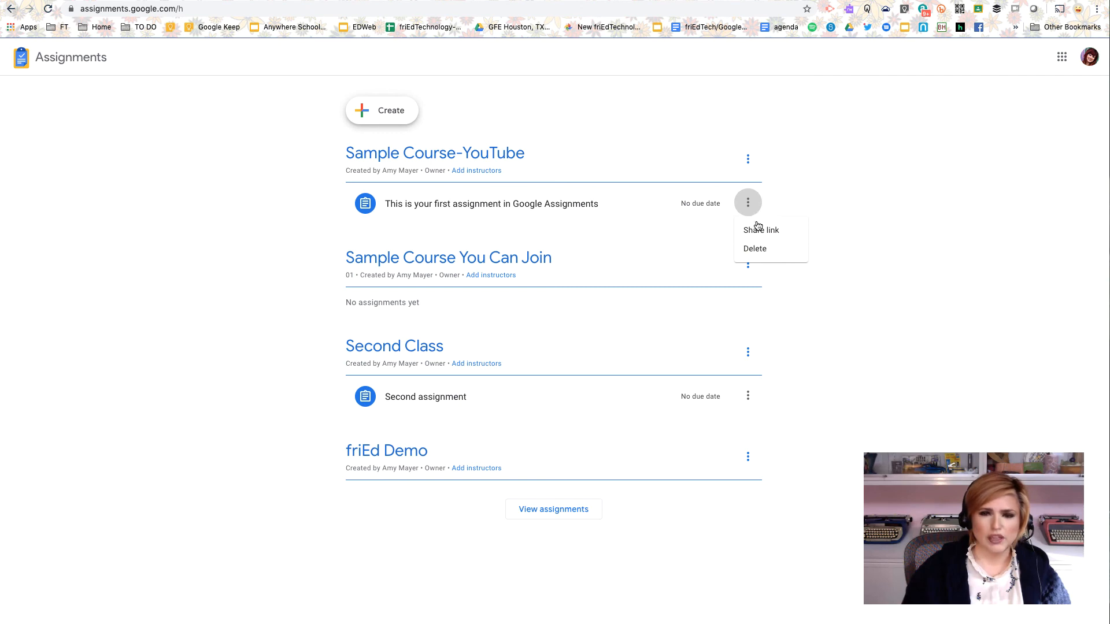
{"action": "left_click", "coordinate": [762, 230]}
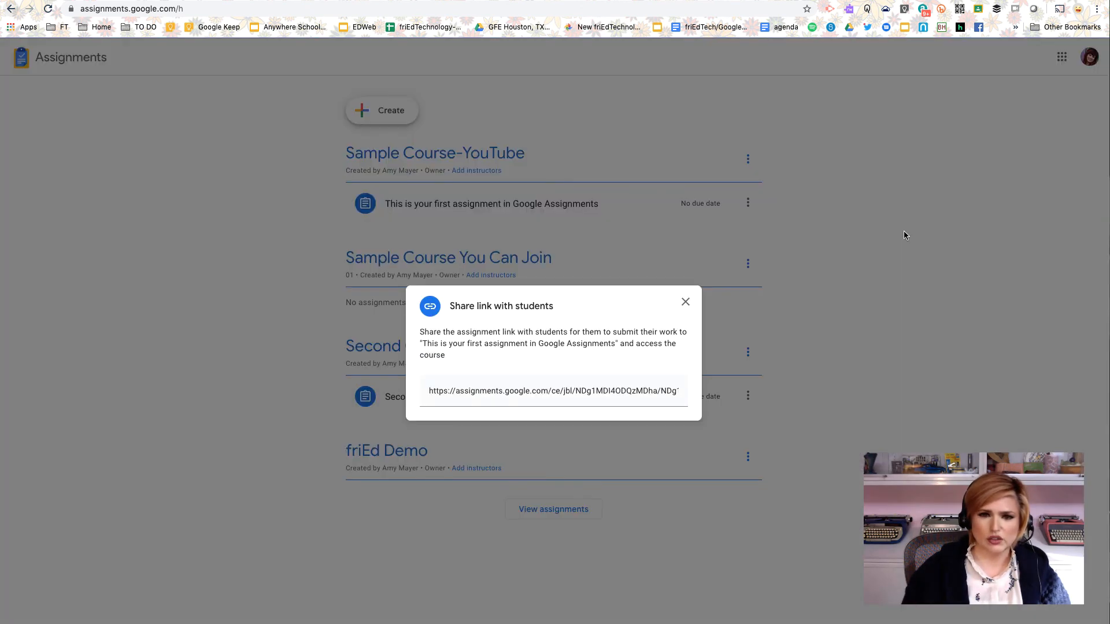
{"action": "left_click", "coordinate": [653, 415]}
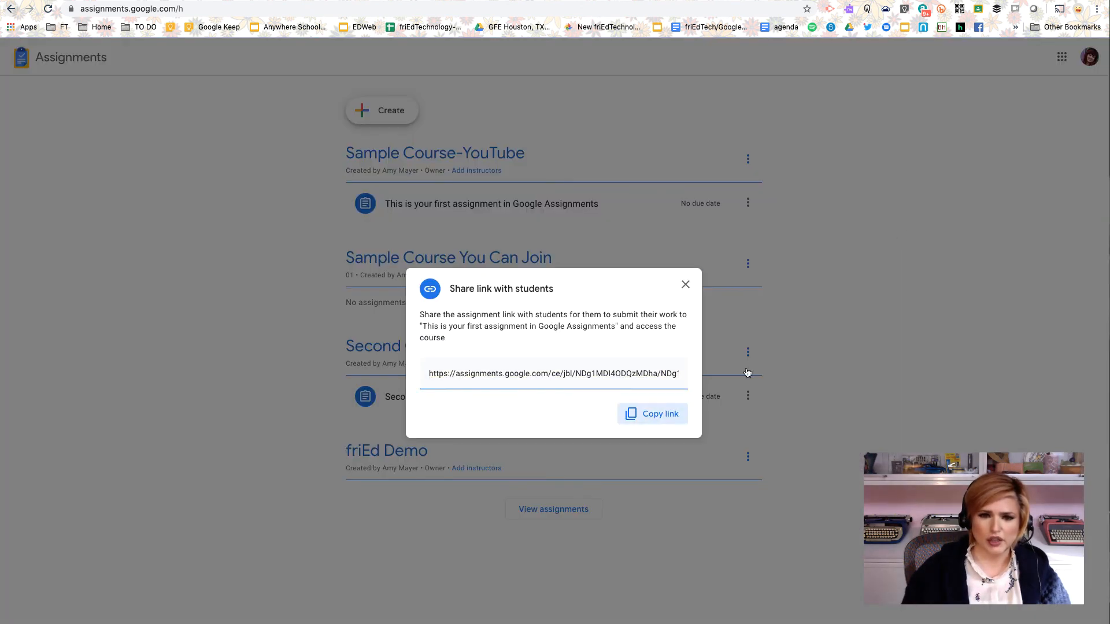
Step: Open a new browser tab and paste and go to the copied assignment link
{"action": "mouse_move", "coordinate": [553, 3]}
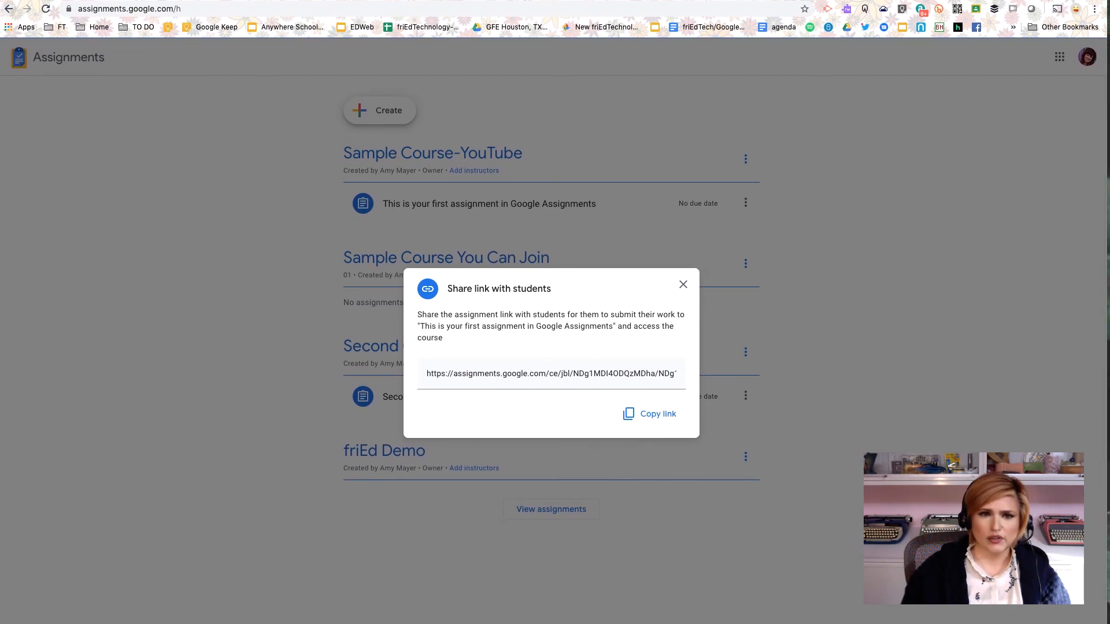
{"action": "key", "text": "ctrl+t"}
{"action": "right_click", "coordinate": [211, 13]}
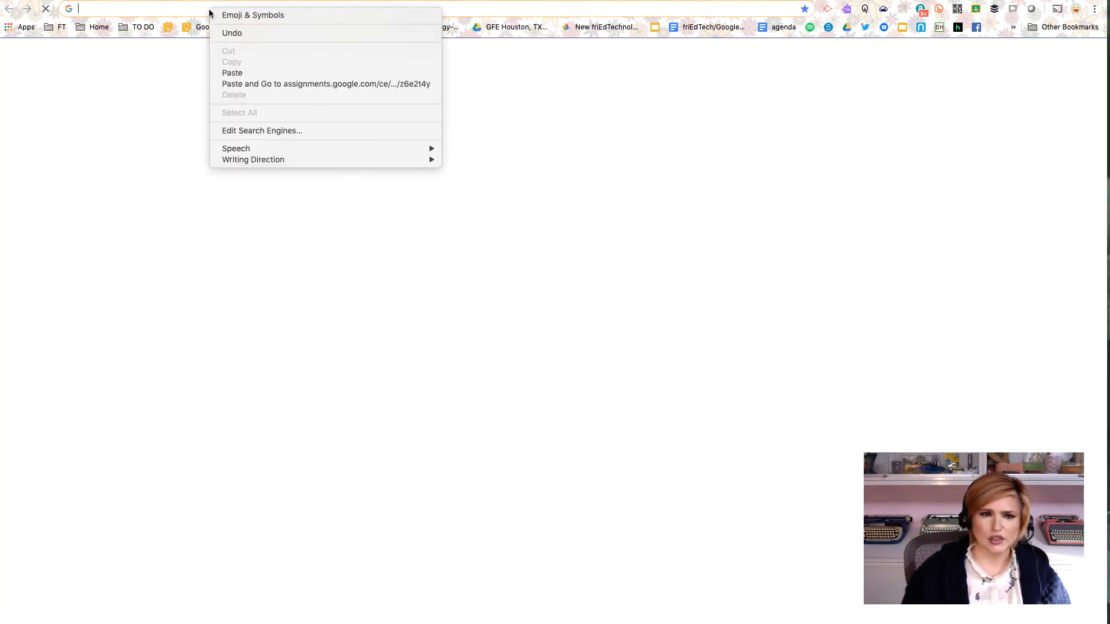
{"action": "left_click", "coordinate": [244, 83]}
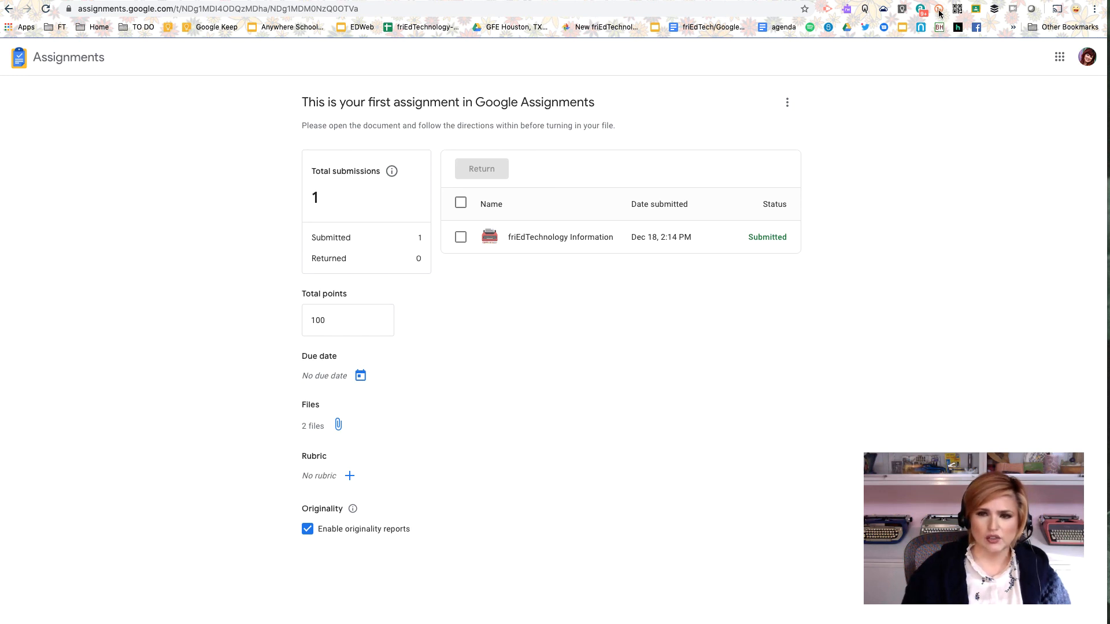
Step: Copy the shortened fried.tech link for the assignment page using the Bitly extension
{"action": "left_click", "coordinate": [939, 10]}
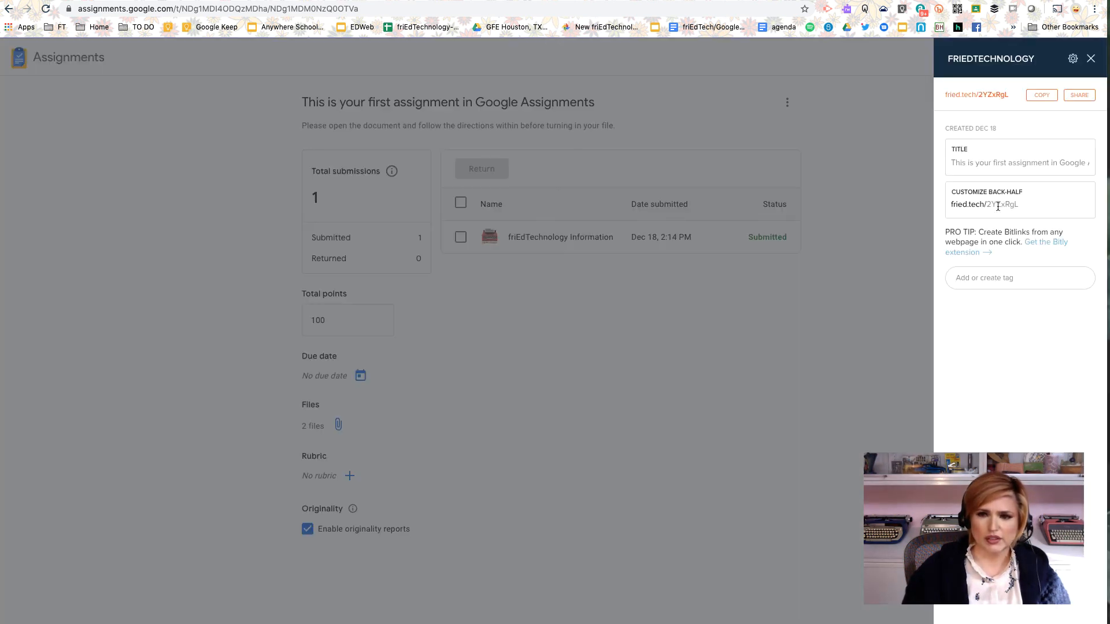
{"action": "left_click", "coordinate": [1038, 97]}
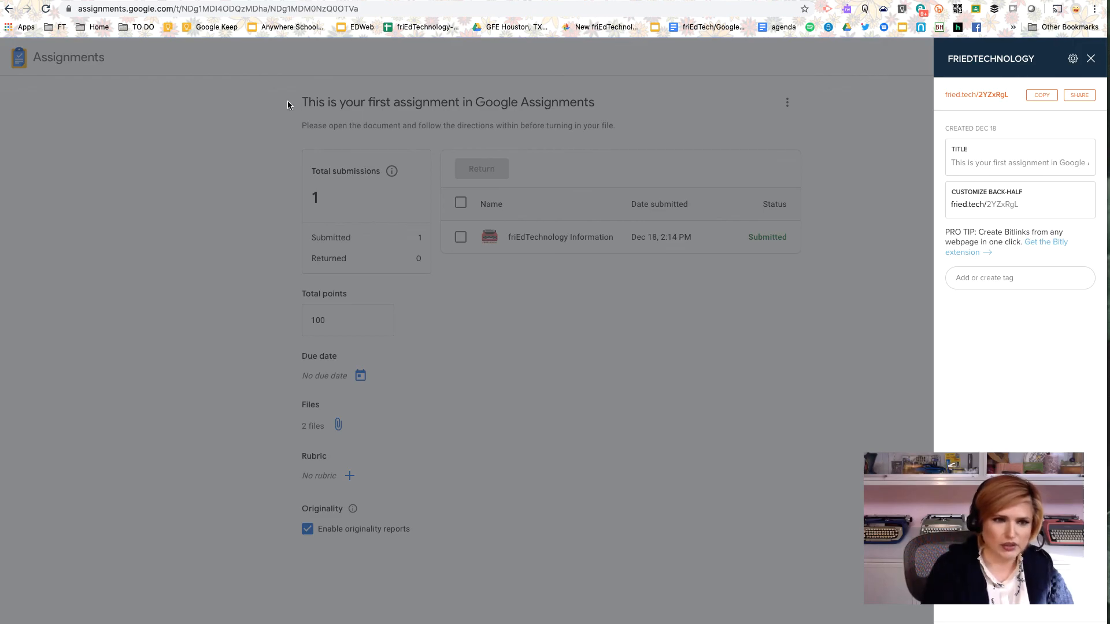
Step: Switch to the student's browser window and open the shortened assignment link there
{"action": "key", "text": "super+grave"}
{"action": "left_click", "coordinate": [88, 9]}
{"action": "key", "text": "super+v"}
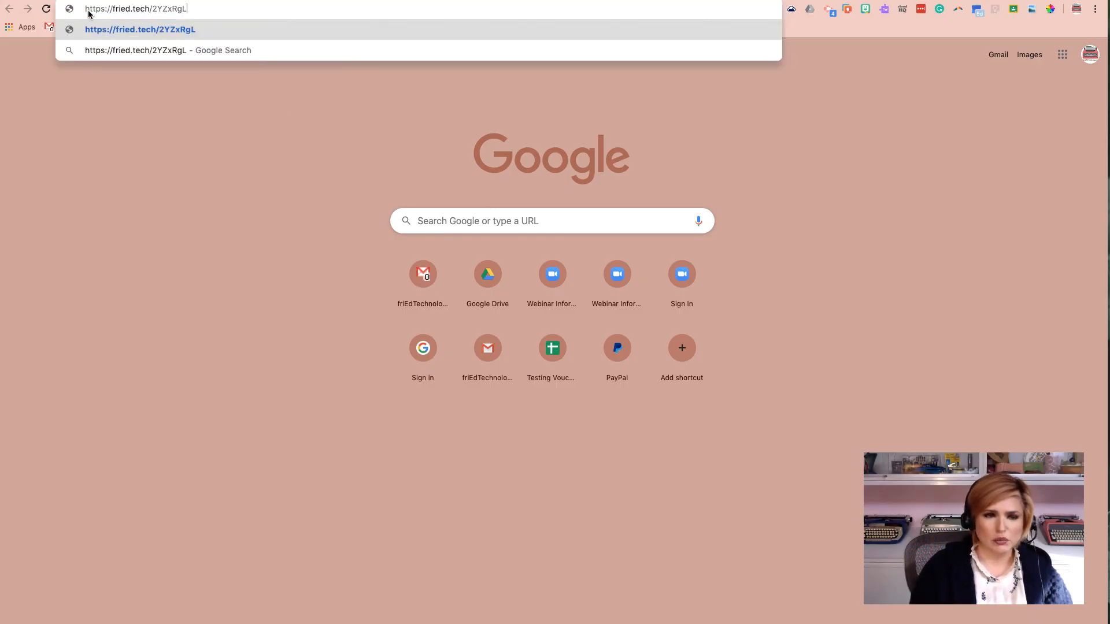
{"action": "key", "text": "Return"}
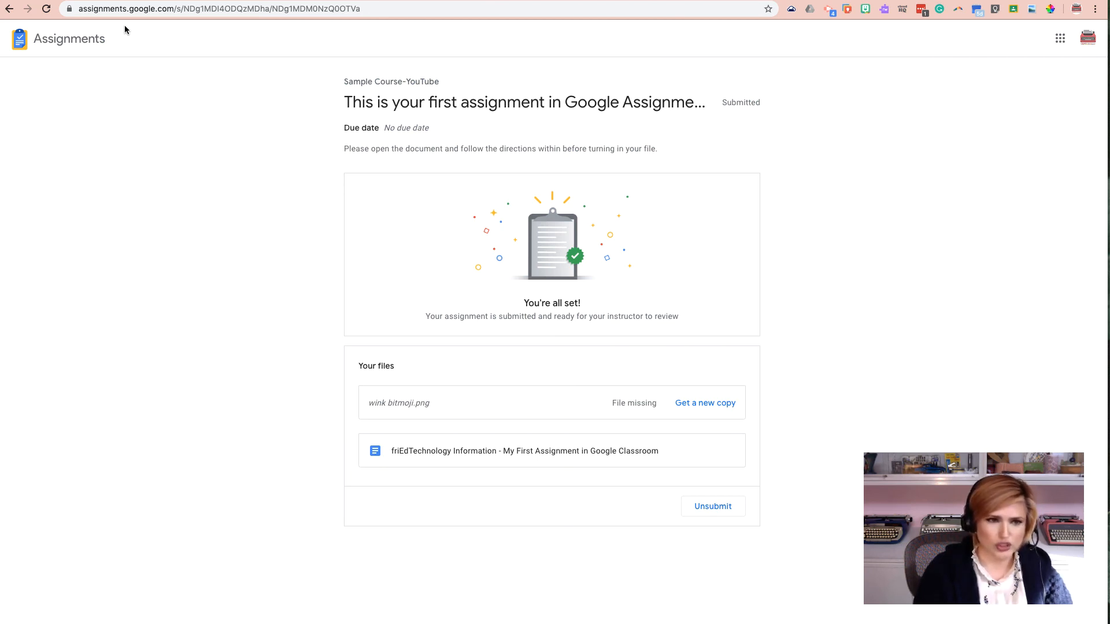
Step: Show the bookmarks bar and bookmark the student's assignment page onto it
{"action": "key", "text": "super+shift+b"}
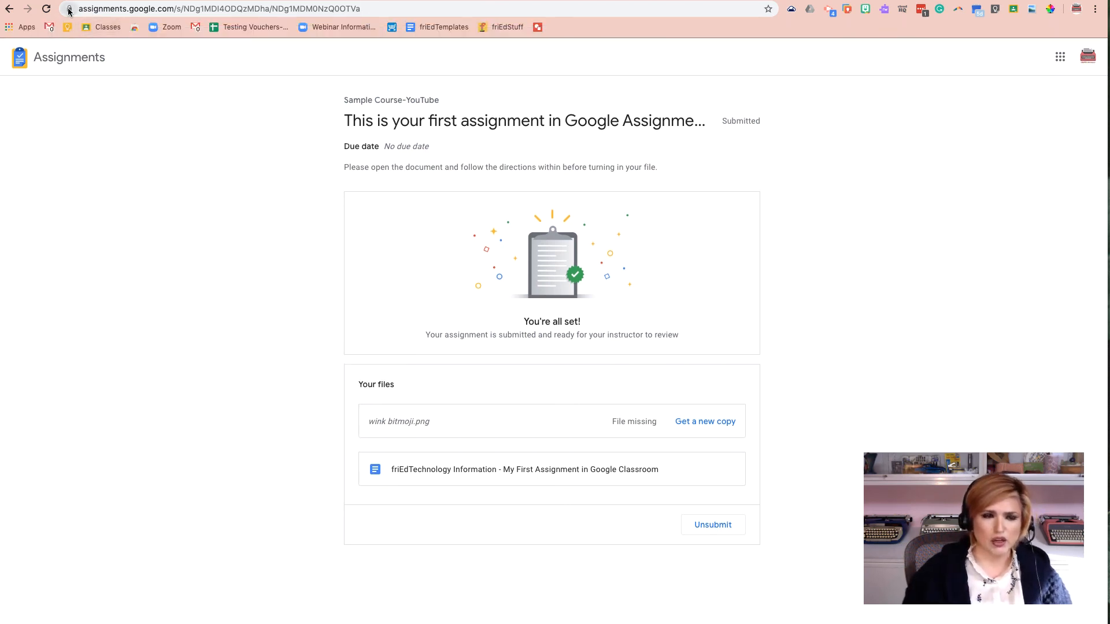
{"action": "left_click_drag", "start_coordinate": [70, 9], "coordinate": [58, 33]}
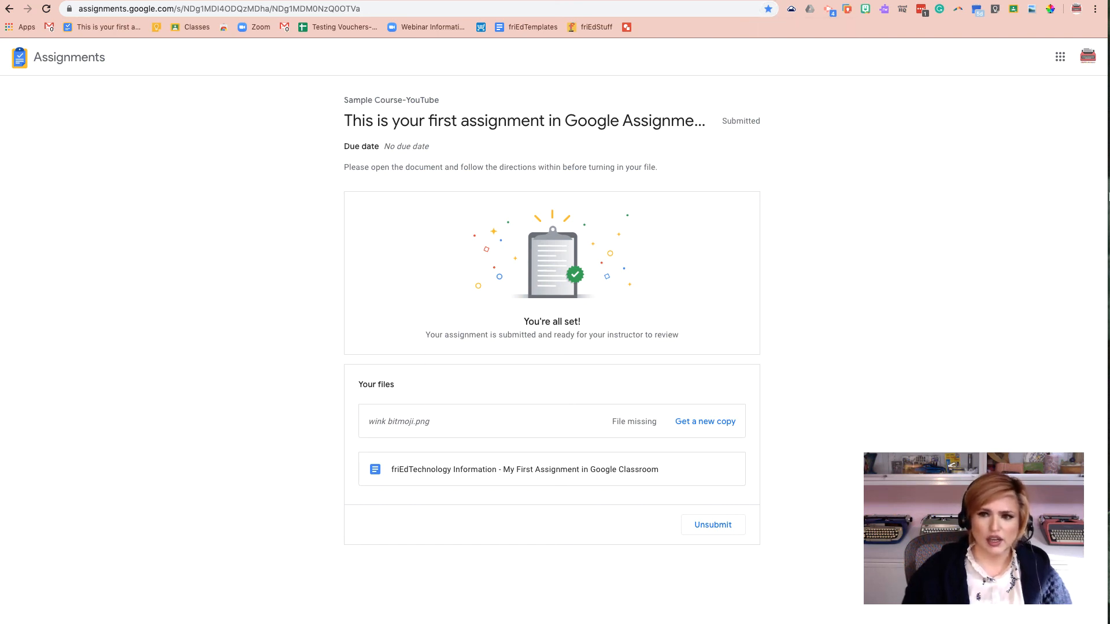
{"action": "left_click_drag", "start_coordinate": [1107, 312], "coordinate": [1109, 312]}
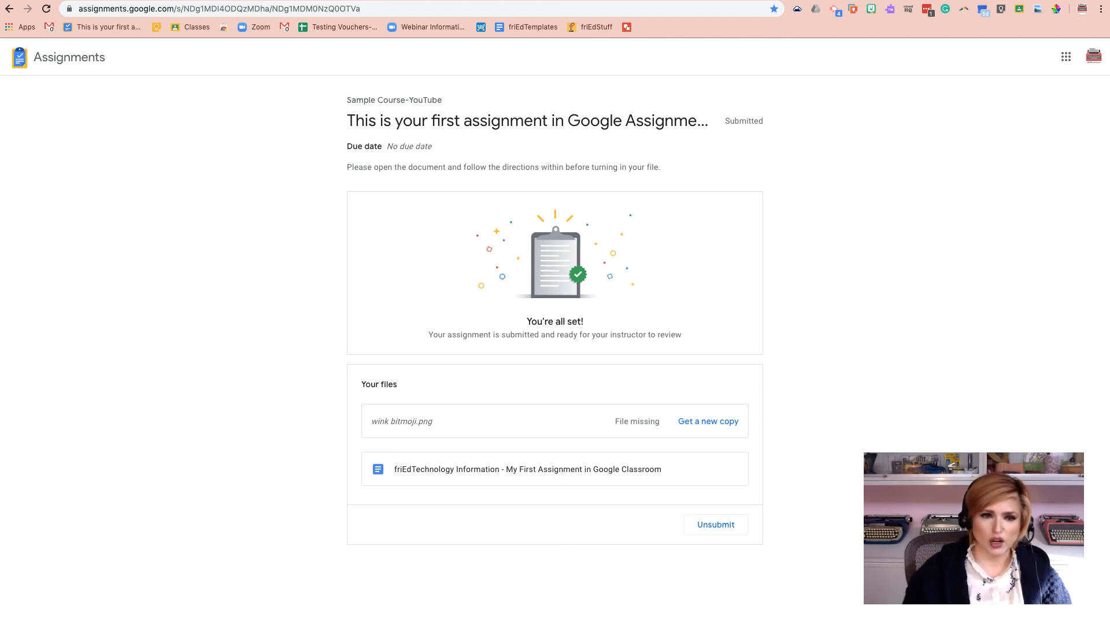